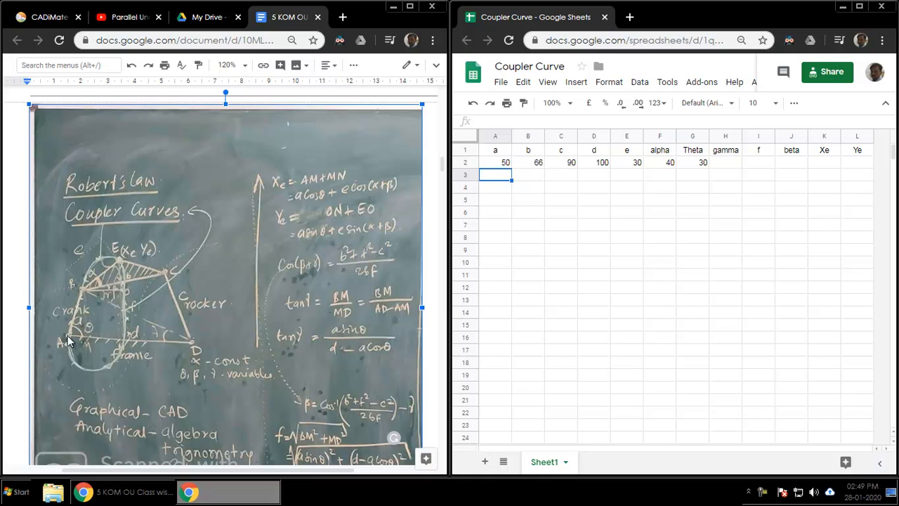
Step: Review the linkage parameters a, b, c, d, e, alpha and Theta in the sheet against the blackboard diagram and equations
left_click(500, 152)
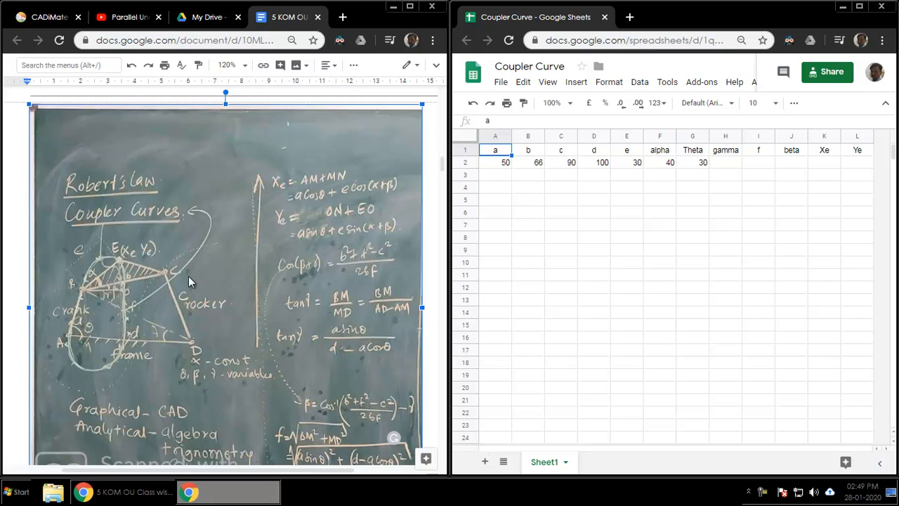
left_click(525, 165)
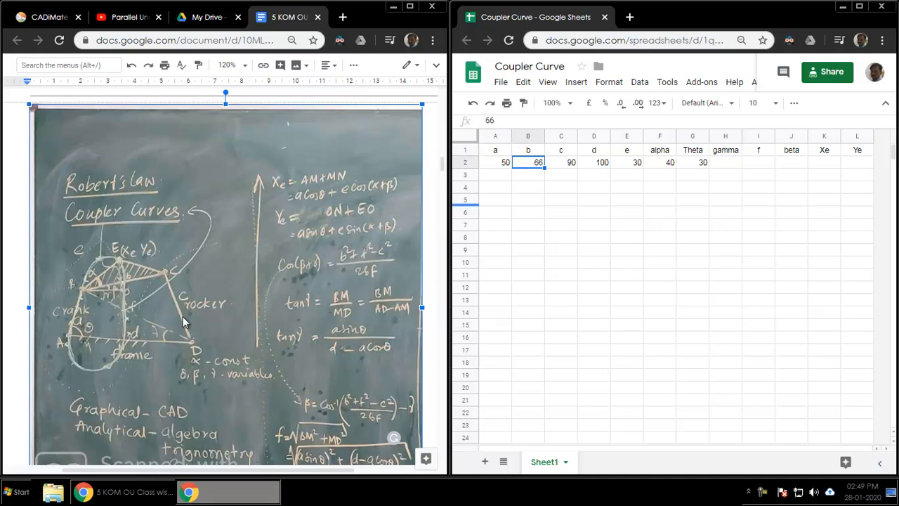
left_click(569, 151)
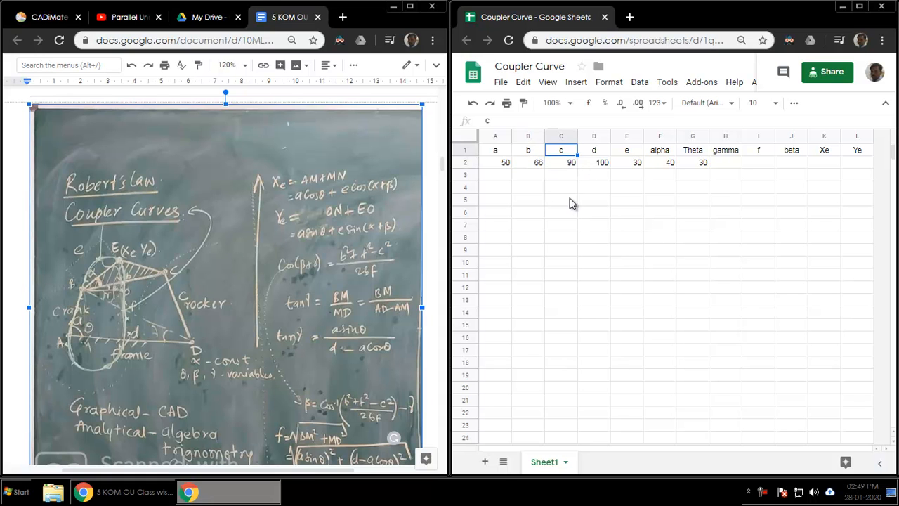
left_click(596, 153)
left_click(599, 163)
left_click(597, 151)
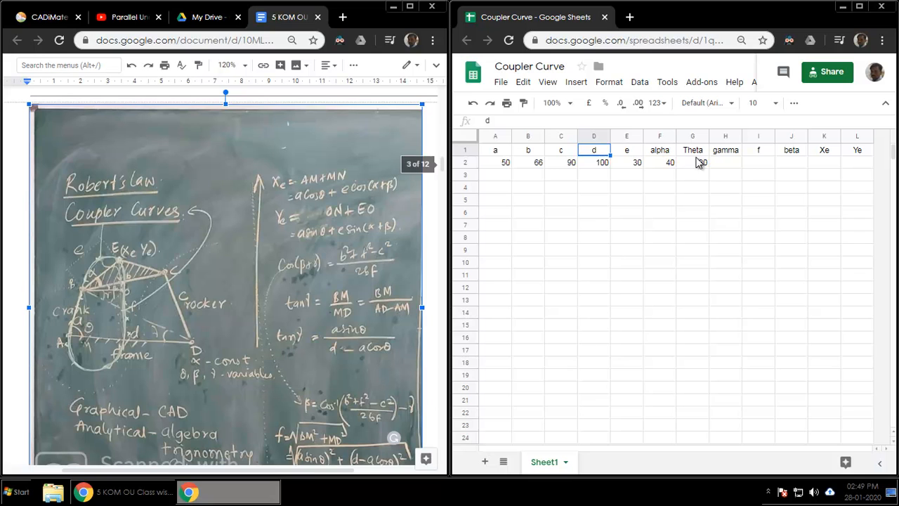
left_click(629, 151)
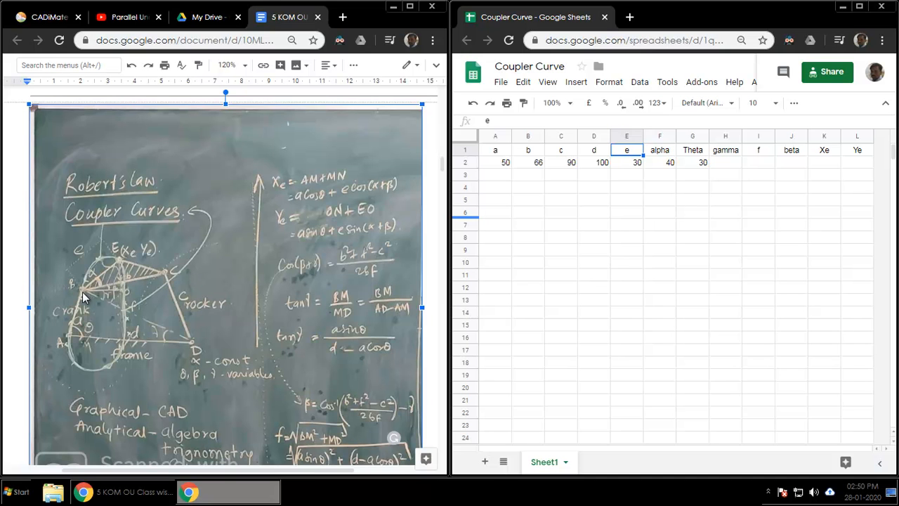
left_click(660, 155)
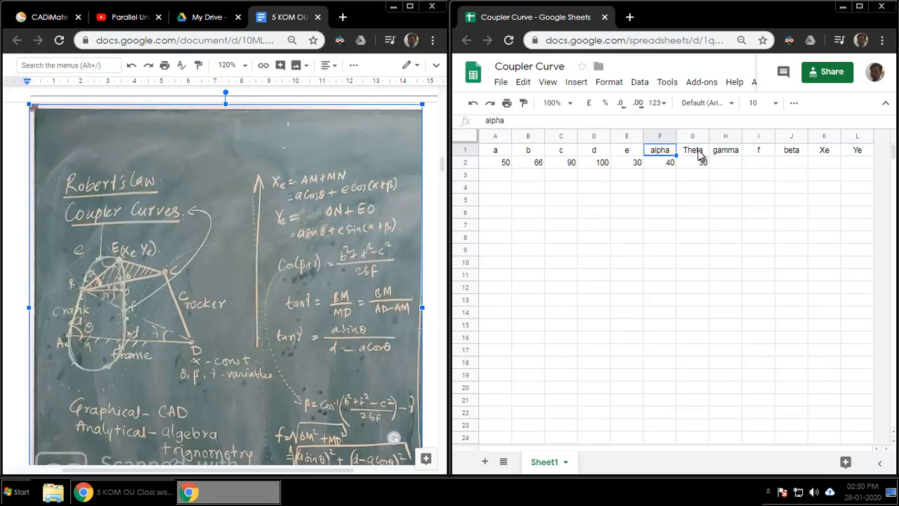
left_click(693, 152)
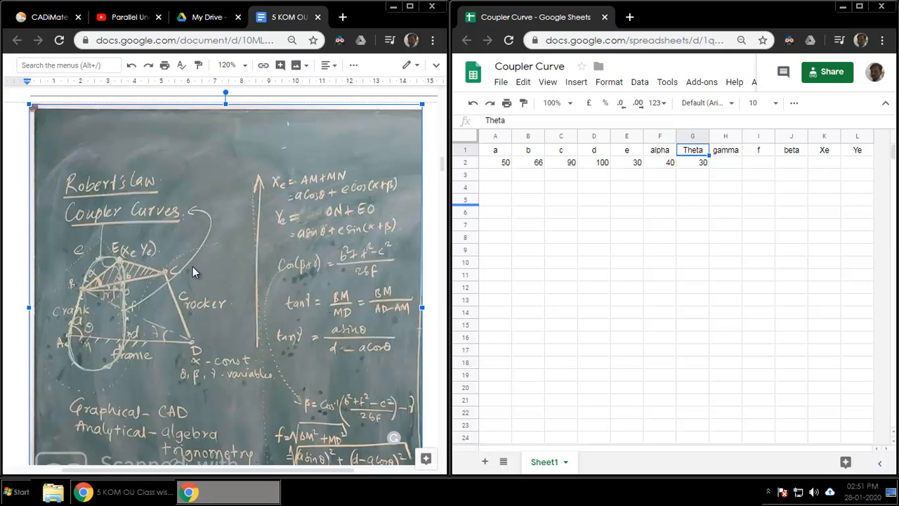
left_click(381, 239)
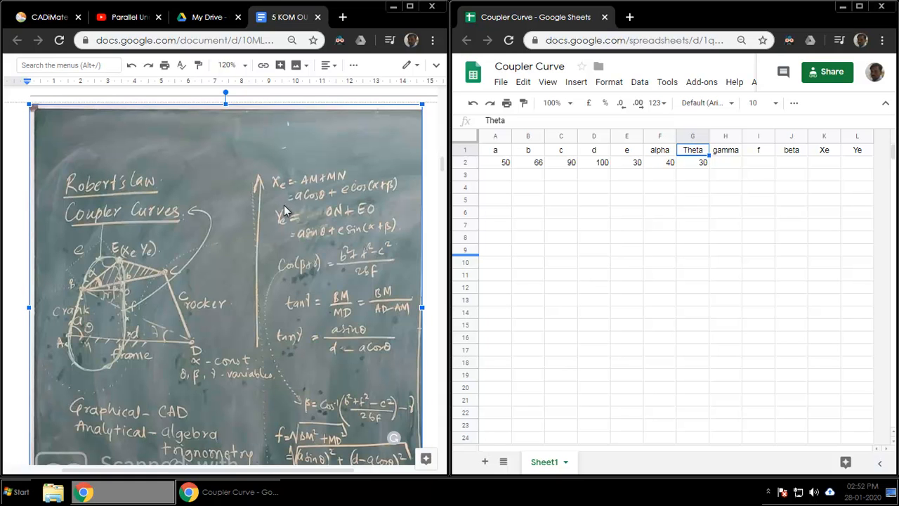
left_click(669, 178)
Step: Start the gamma formula in H2 with an ATAN function containing a RADIANS conversion
left_click(731, 165)
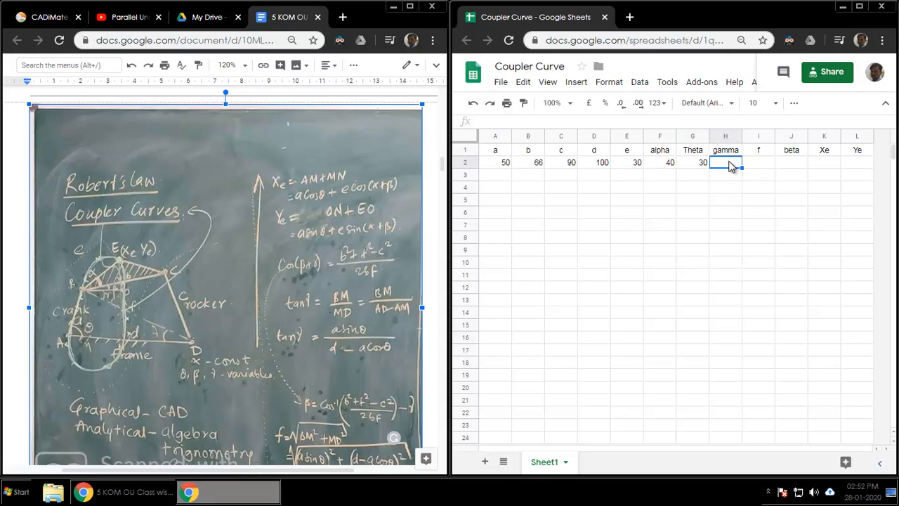
type("=")
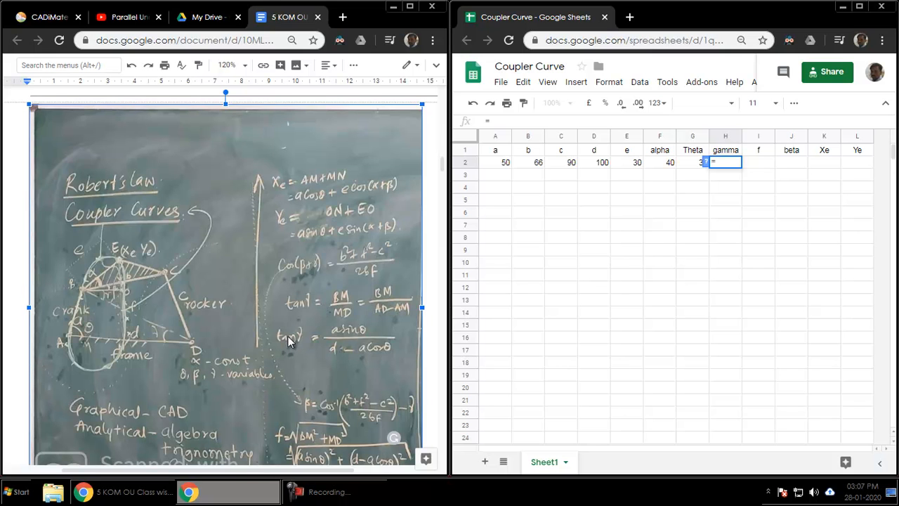
type("atan")
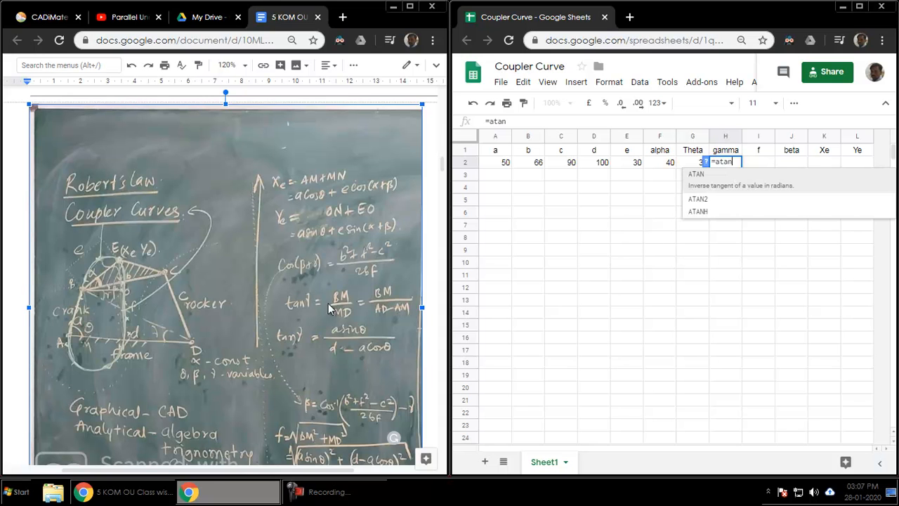
left_click(778, 184)
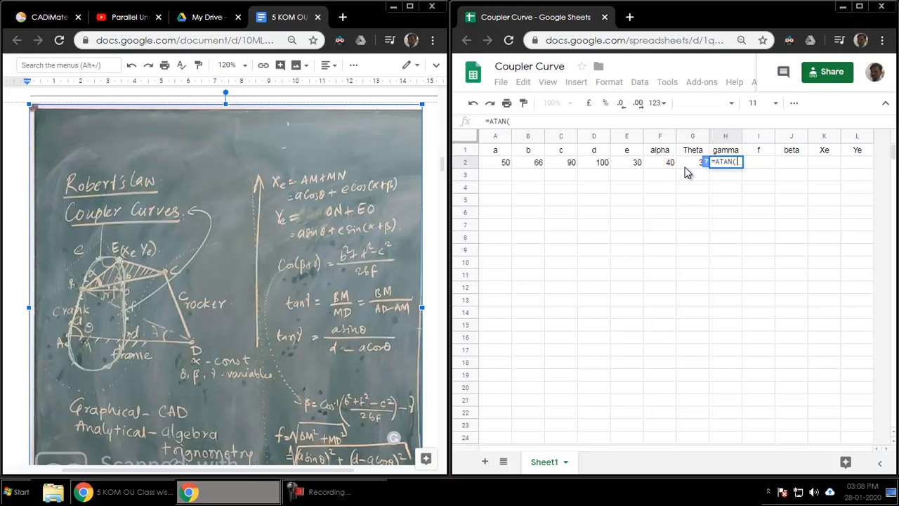
type("radia")
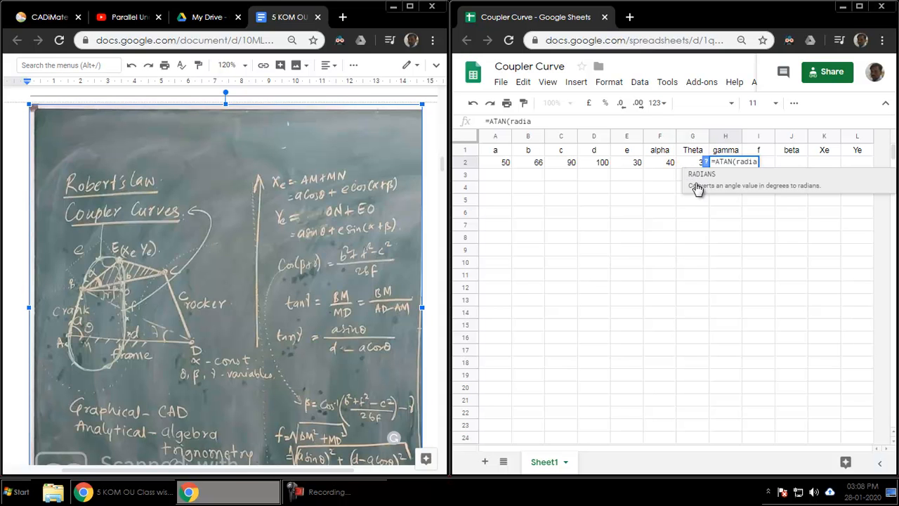
left_click(771, 183)
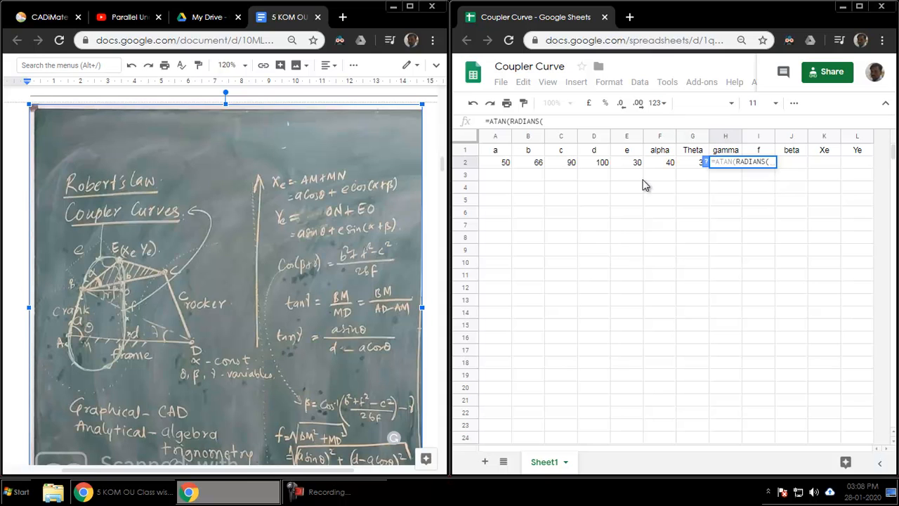
Step: Build the numerator inside ATAN in H2 as A2*SIN(RADIANS(G2)), wrapping the existing RADIANS conversion
left_click(737, 161)
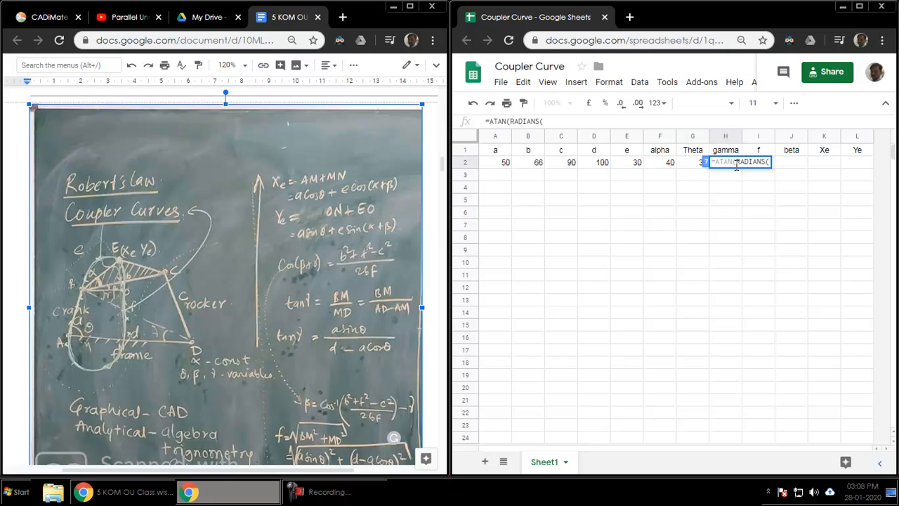
left_click(507, 161)
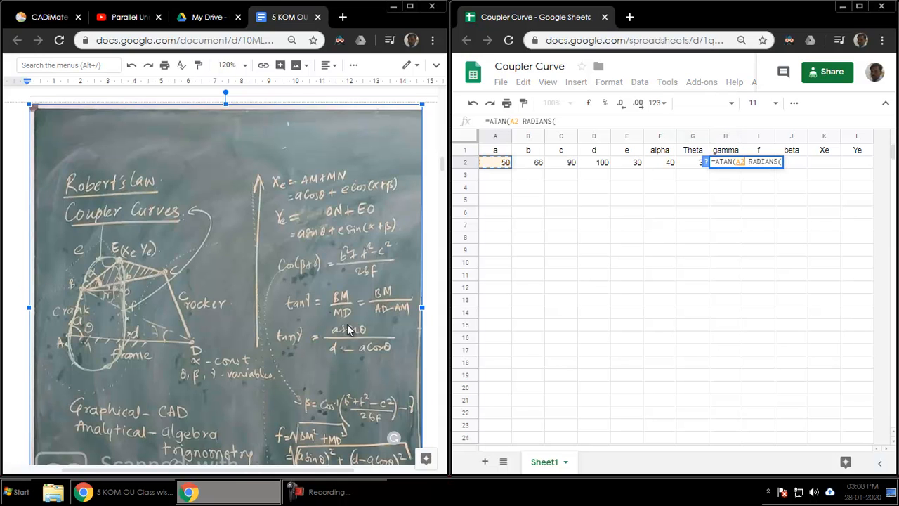
type("*")
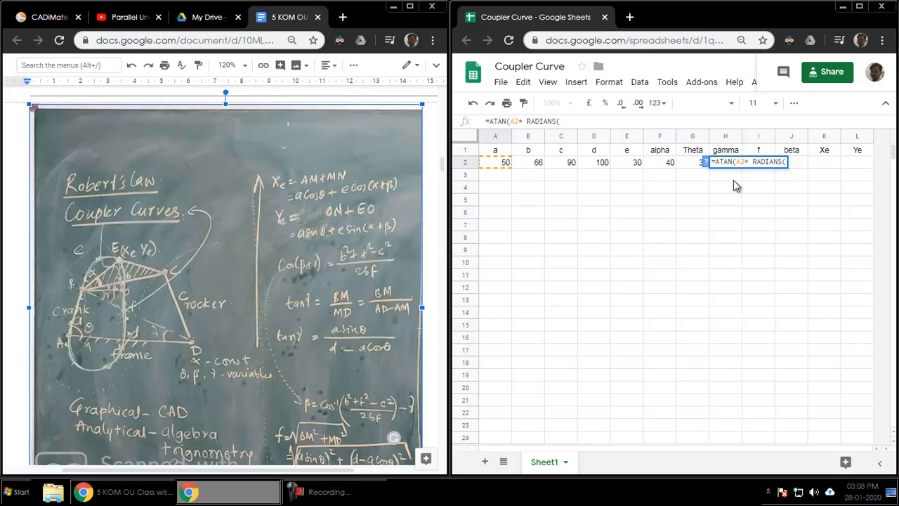
type("sin")
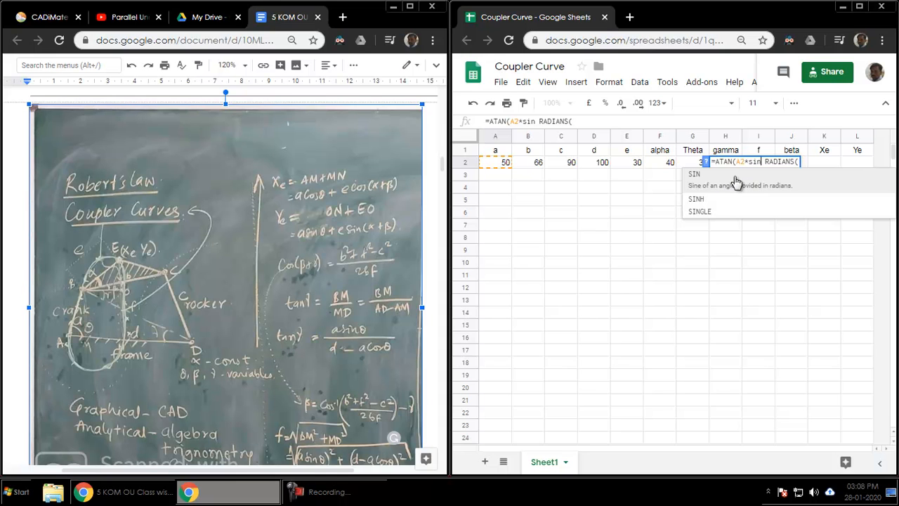
left_click(779, 181)
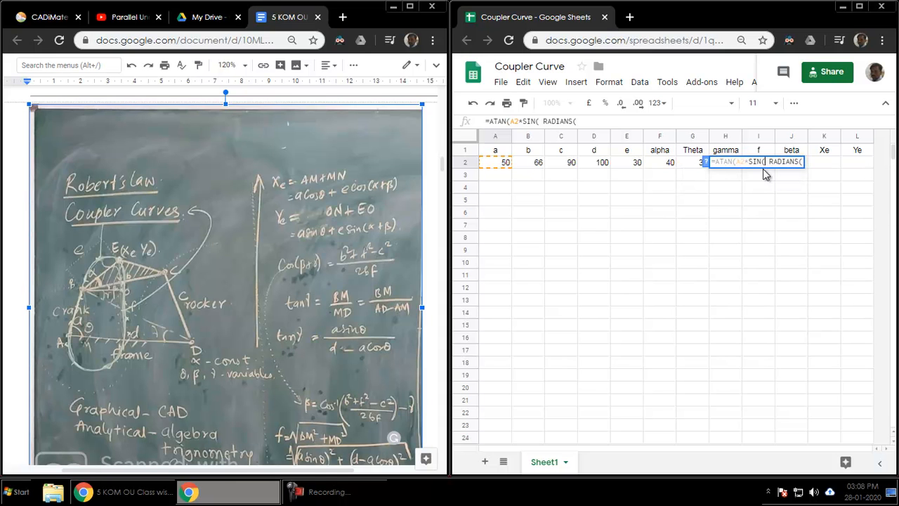
left_click(770, 161)
key("BackSpace")
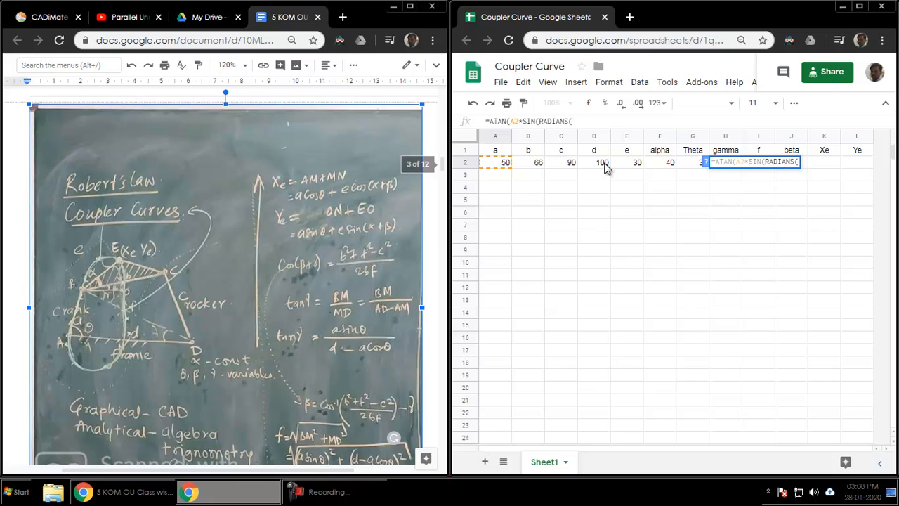
left_click(694, 163)
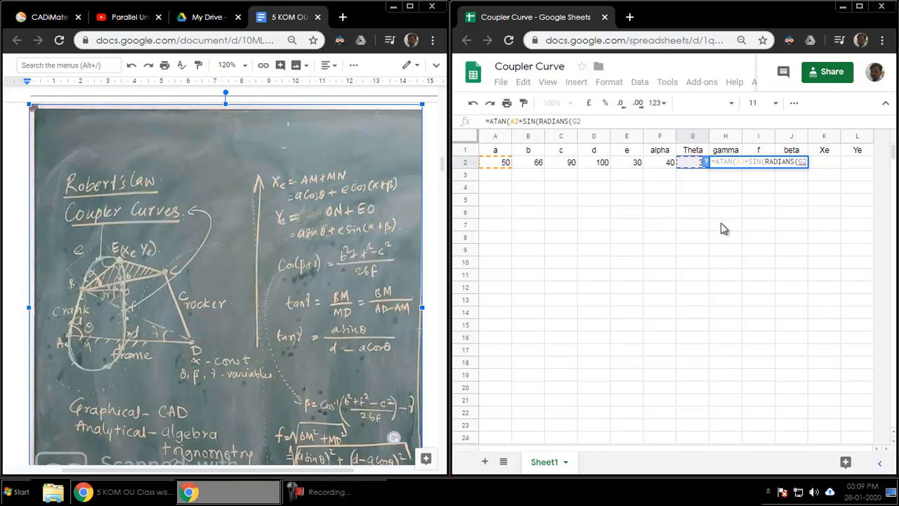
type(")")
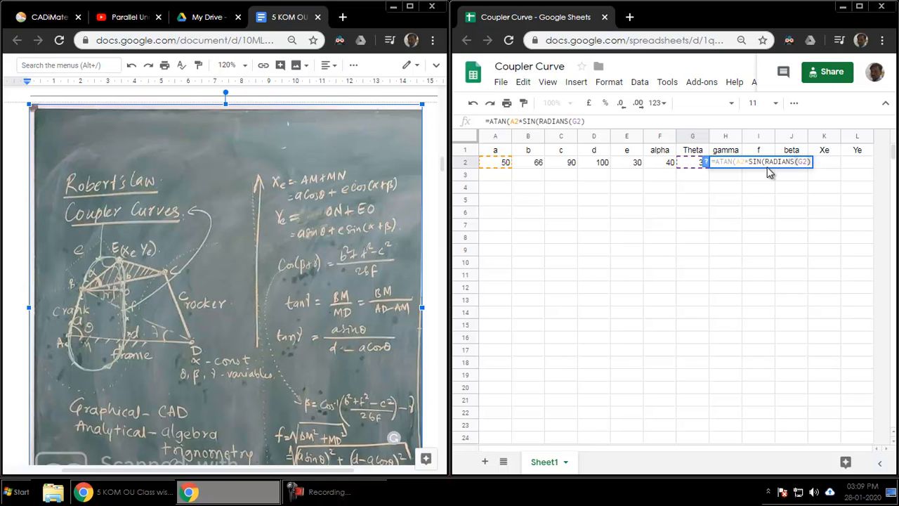
type(")")
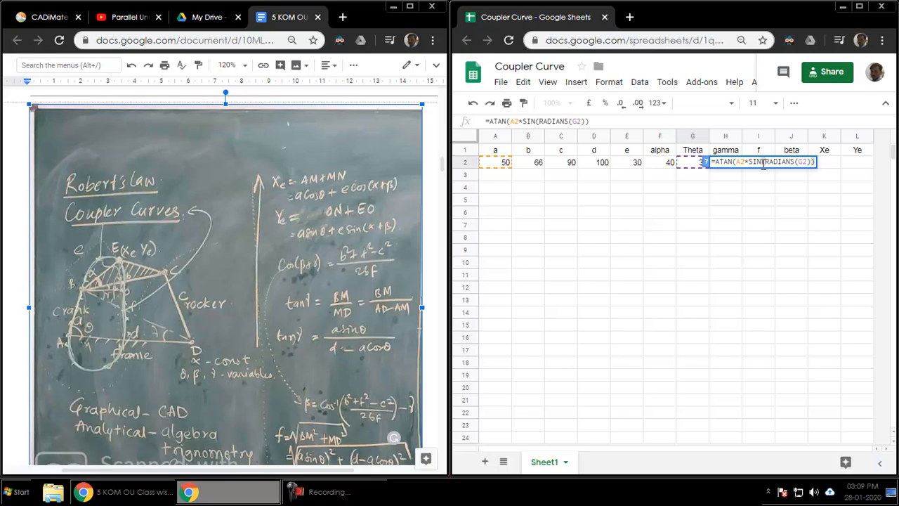
Step: Divide the numerator in the gamma formula by a parenthesised denominator containing D2-A2
type("/")
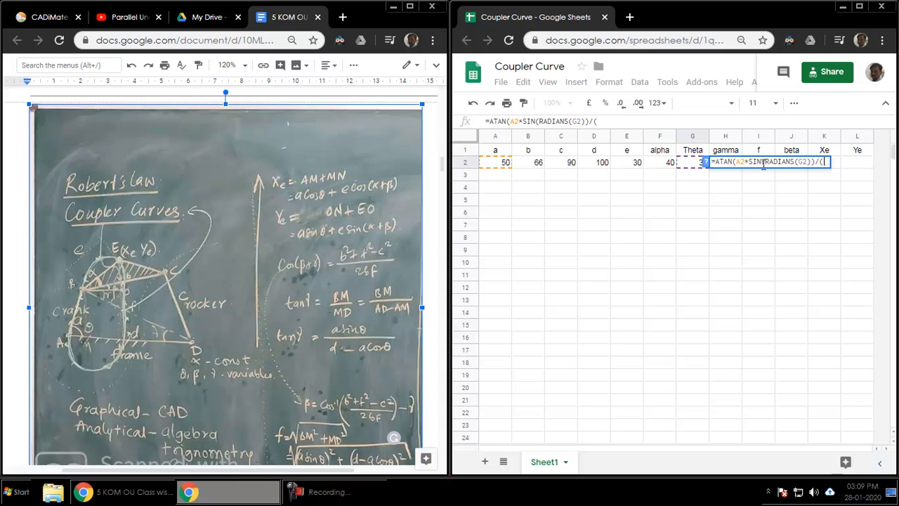
type("()")
key("Left")
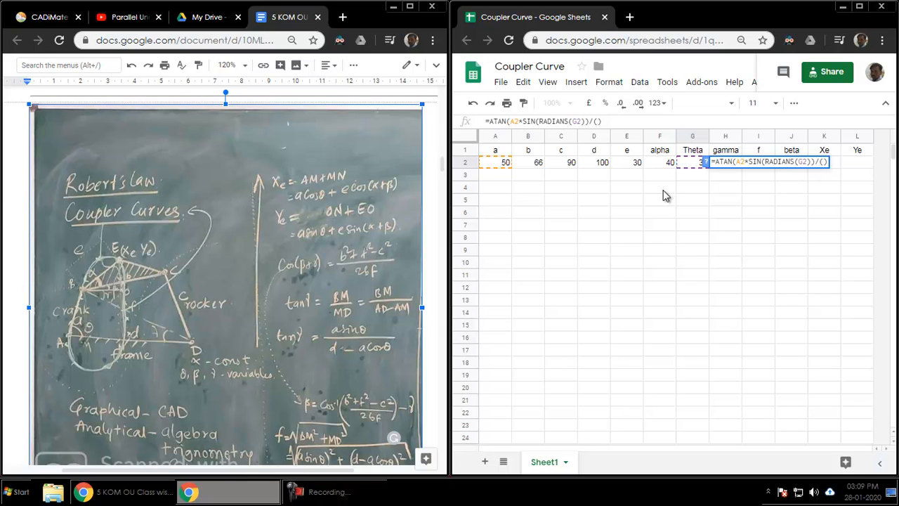
left_click(595, 164)
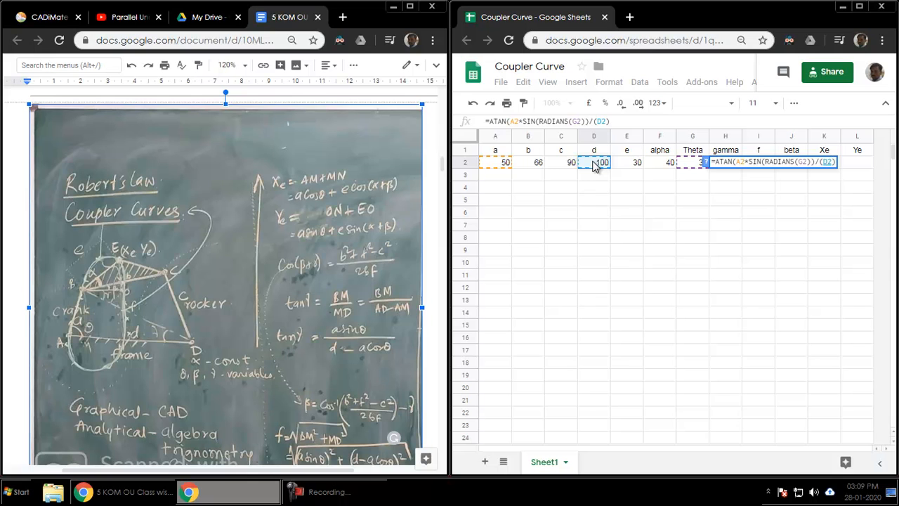
type("-")
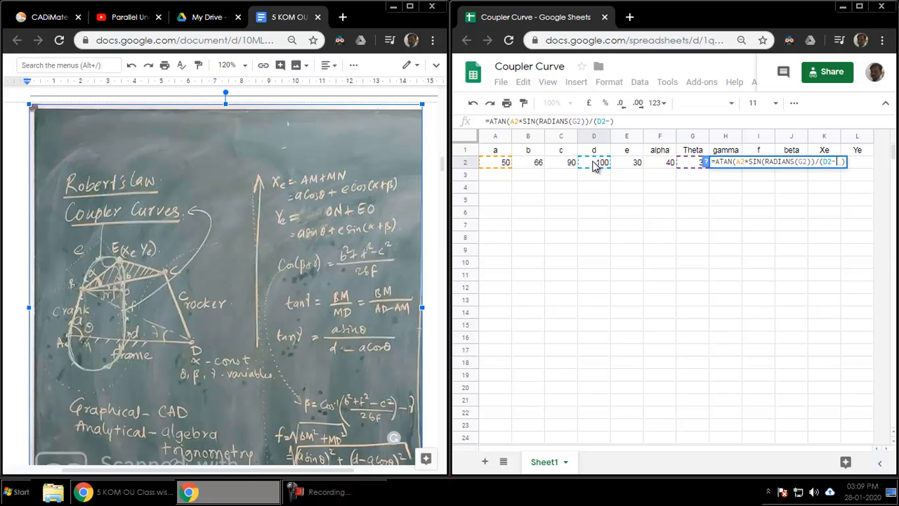
left_click(506, 166)
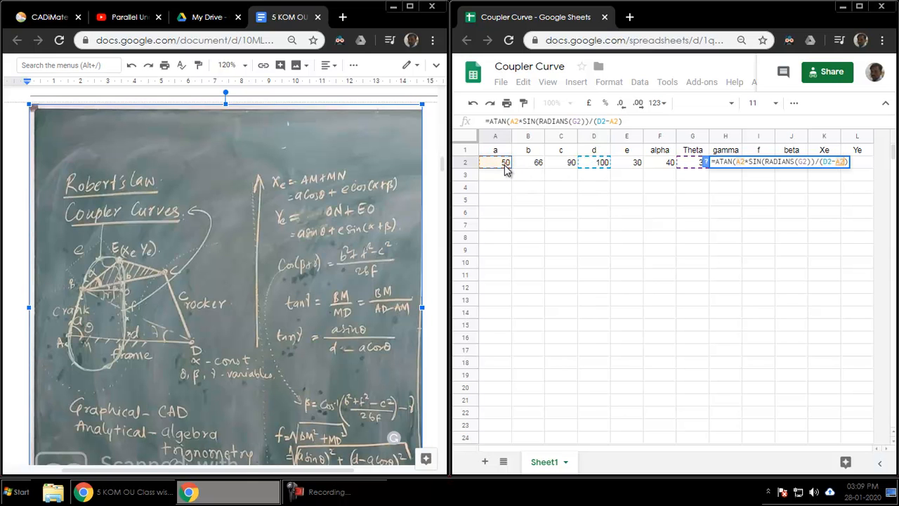
Step: Multiply A2 in the gamma formula's denominator by COS(RADIANS(G2))
type("*cos")
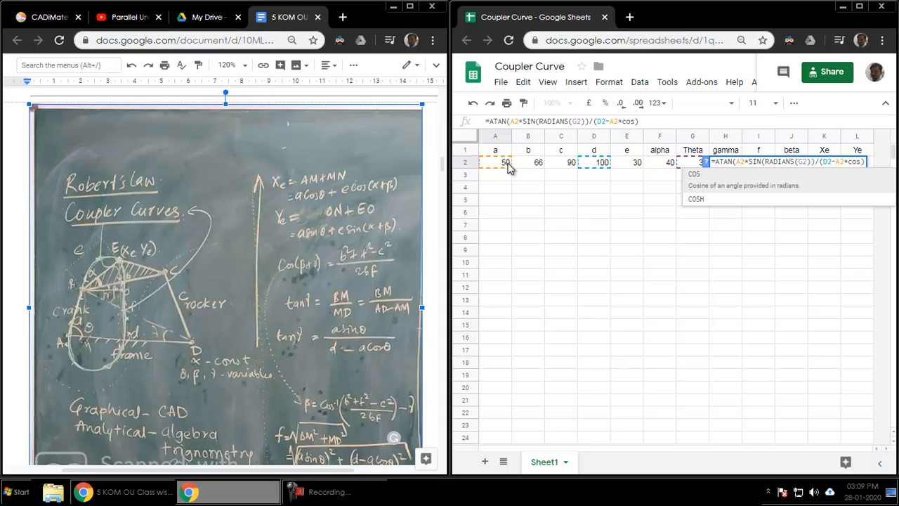
left_click(694, 181)
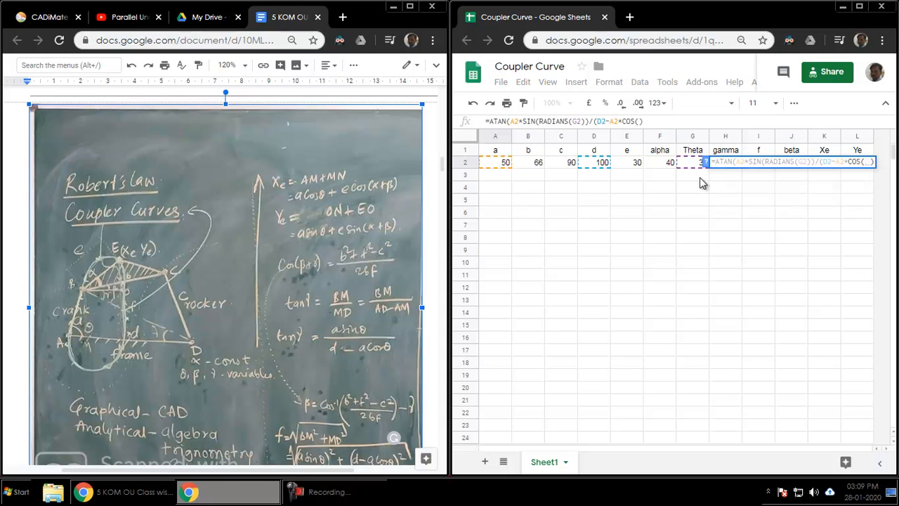
type("radi")
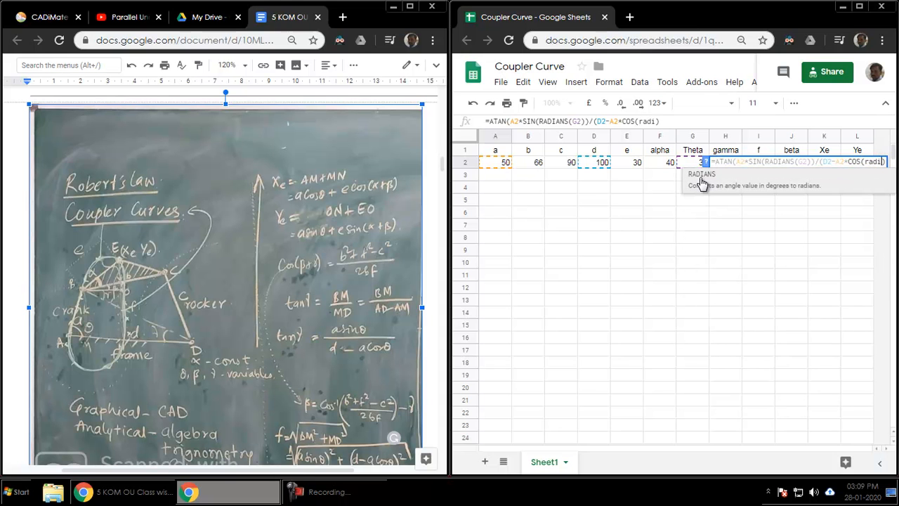
left_click(702, 181)
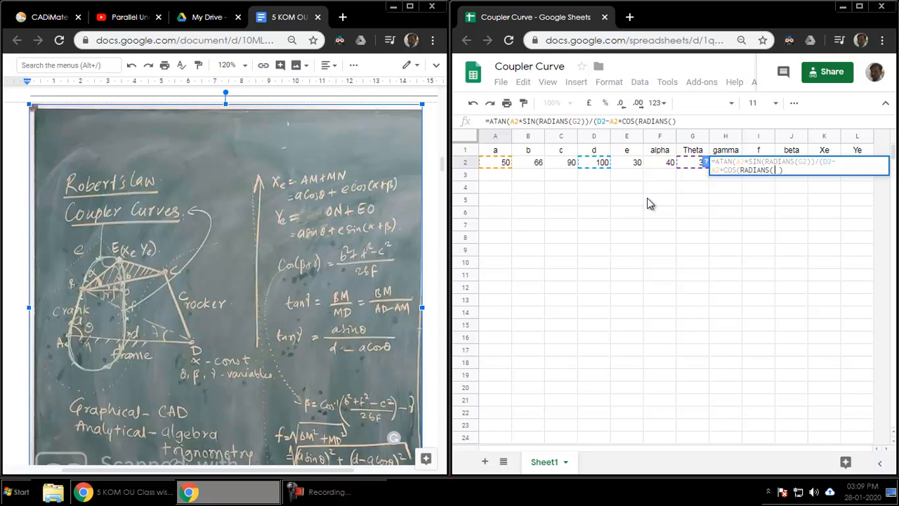
left_click(683, 166)
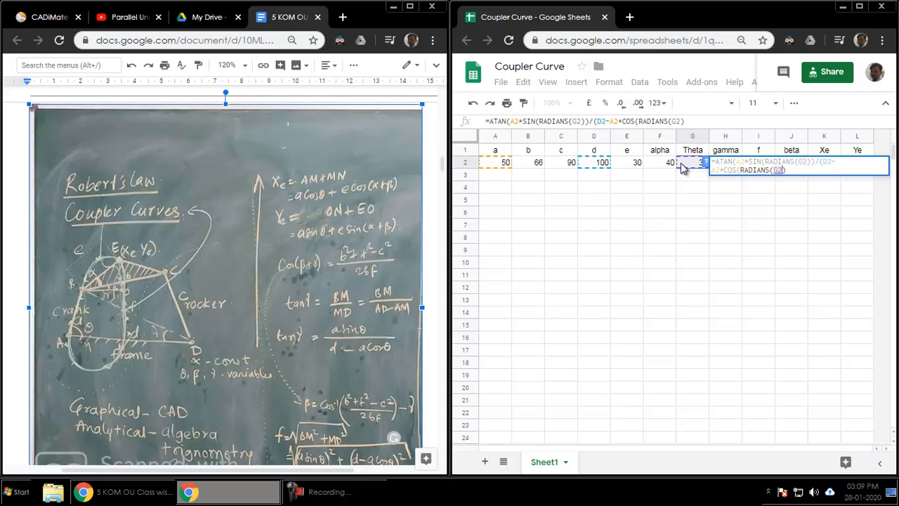
type(")")
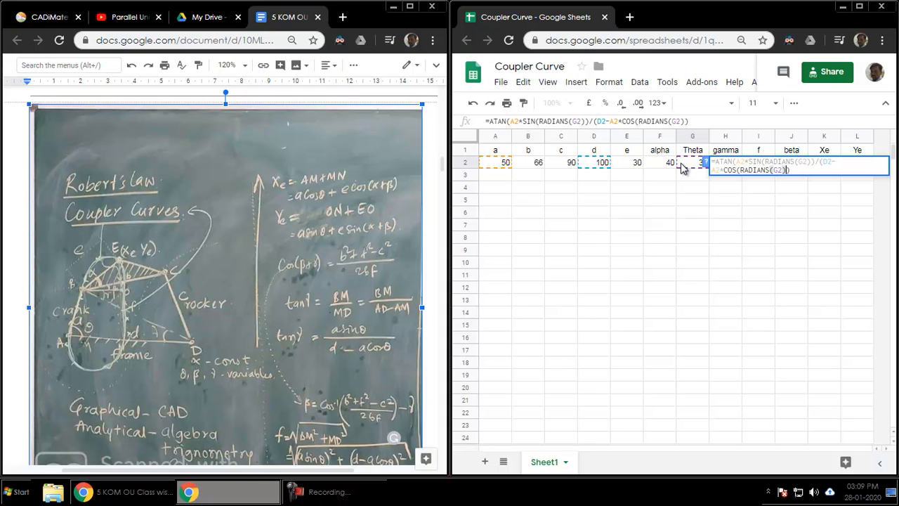
Step: Rearrange the closing parentheses and enter the gamma formula in H2 as =ATAN(A2*SIN(RADIANS(G2)/(D2-A2*COS(RADIANS(G2)))))
left_click(796, 170)
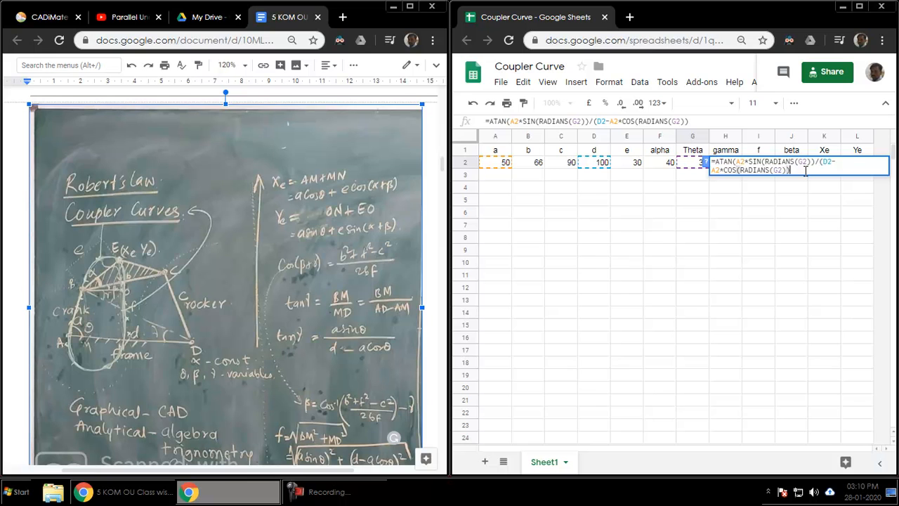
type(")")
left_click(812, 163)
key("BackSpace")
left_click(808, 171)
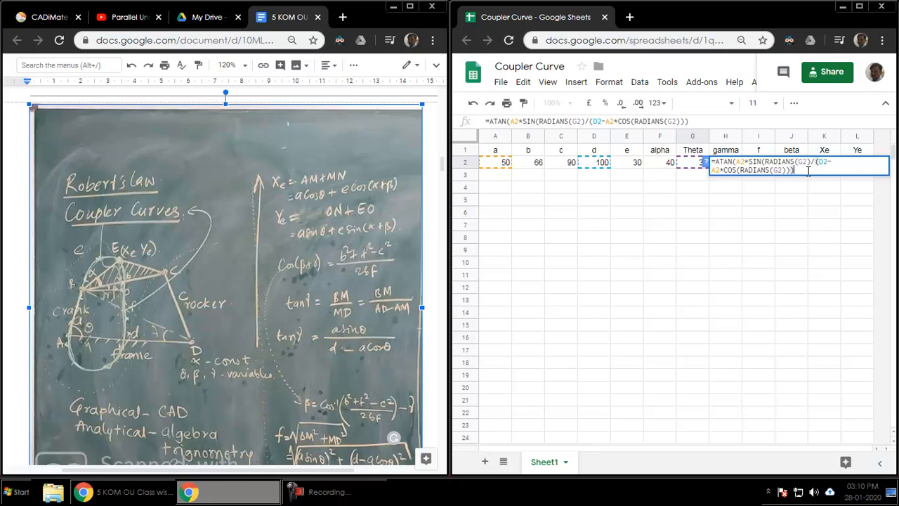
type(")")
key("BackSpace")
type(")")
key("Return")
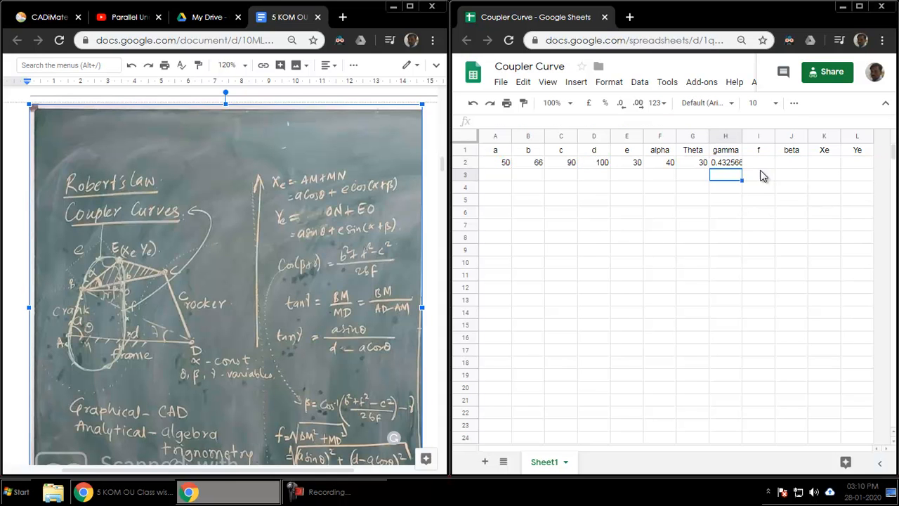
Step: Wrap the ATAN expression in H2 in a DEGREES function to convert gamma to degrees
left_click(738, 167)
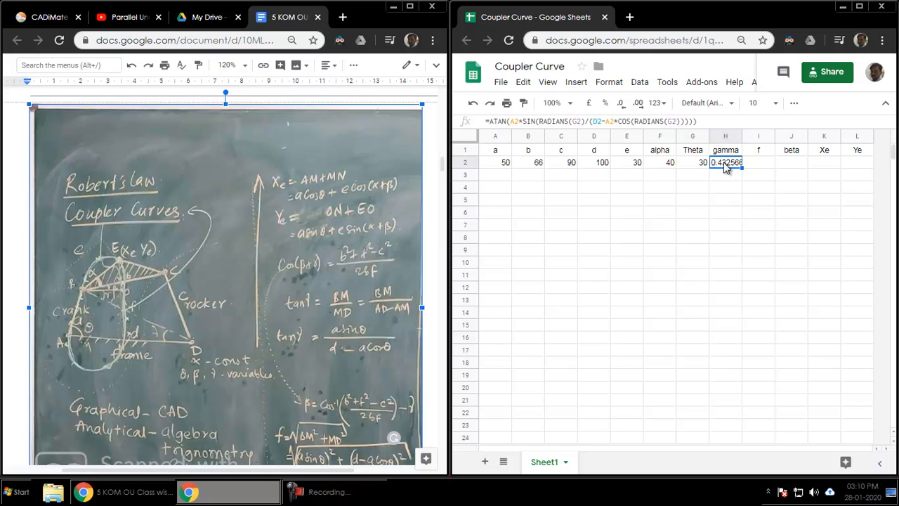
double_click(726, 167)
left_click(717, 162)
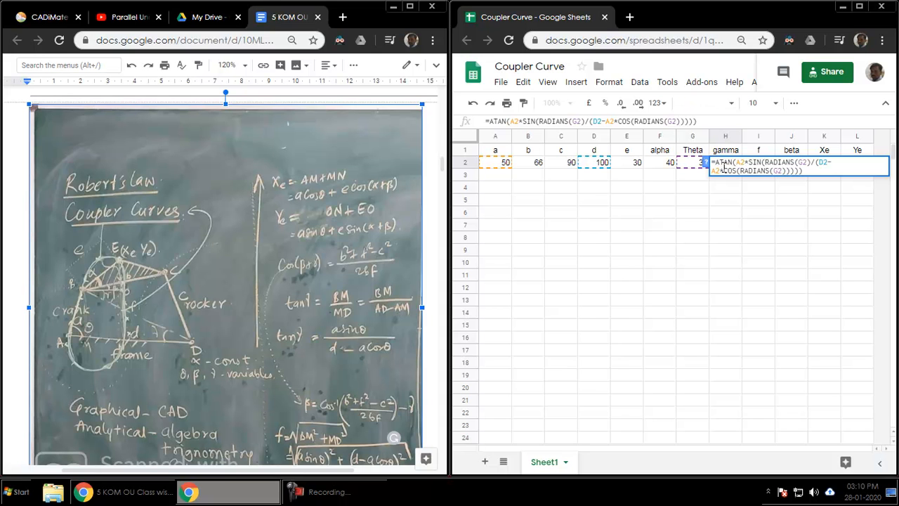
type("degree")
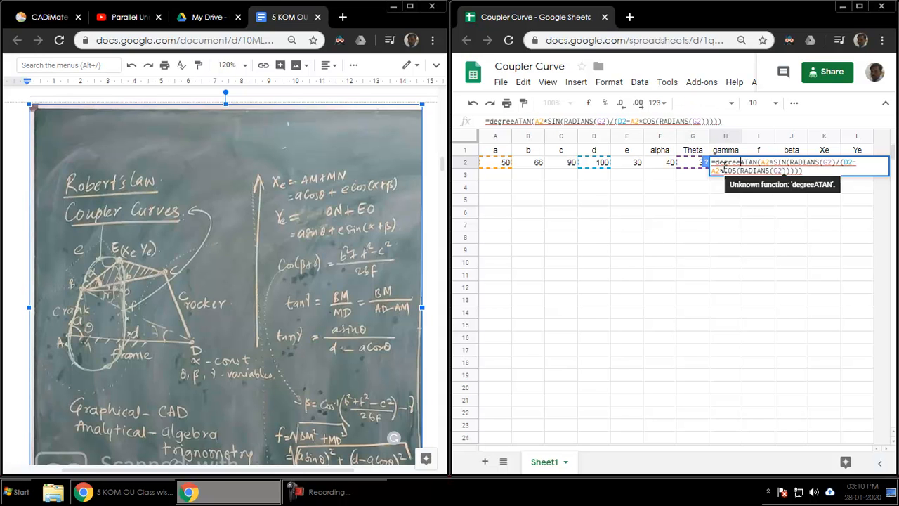
type("(")
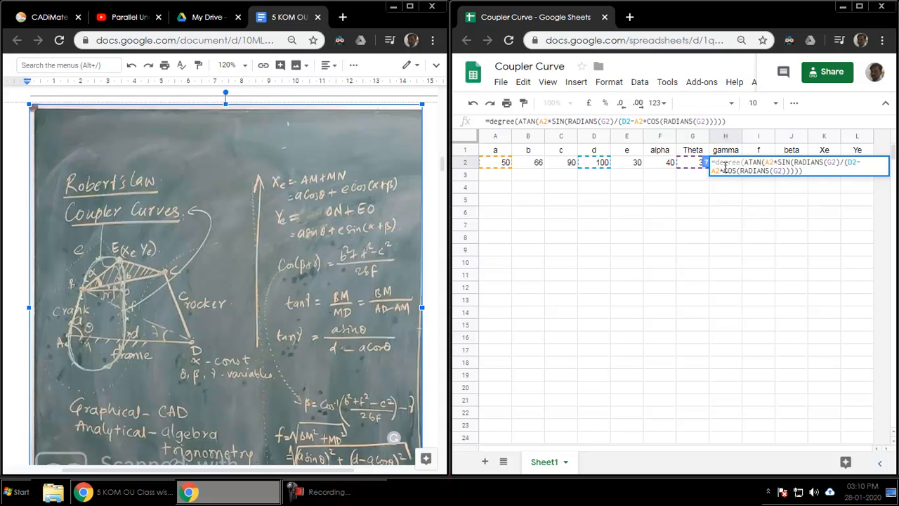
key("BackSpace")
left_click_drag(743, 163, 721, 165)
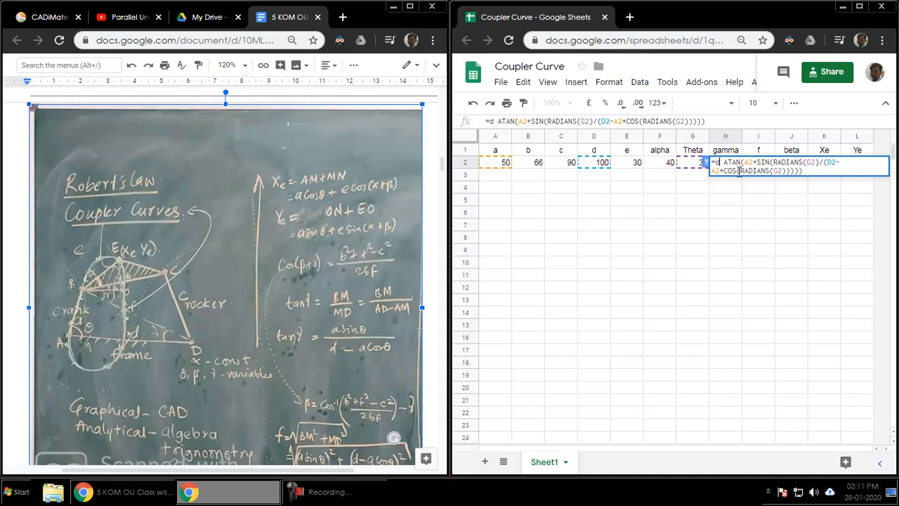
type("degree")
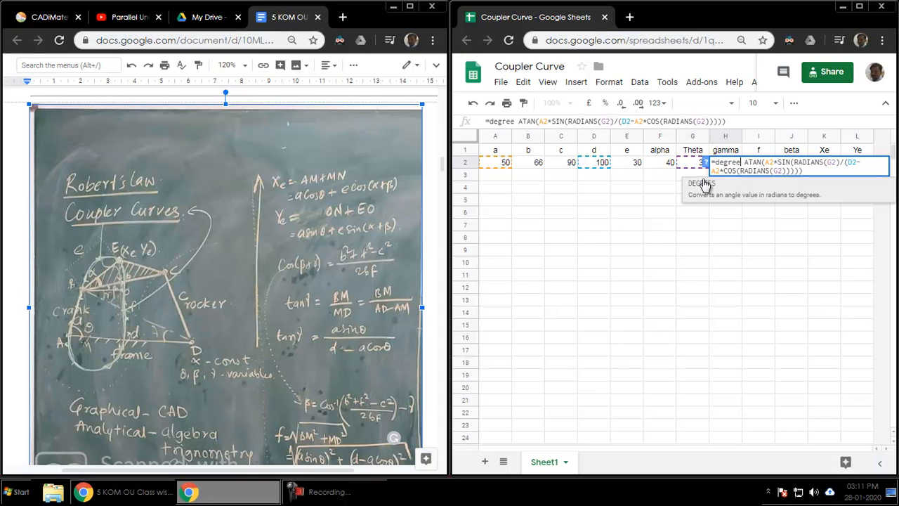
left_click(741, 195)
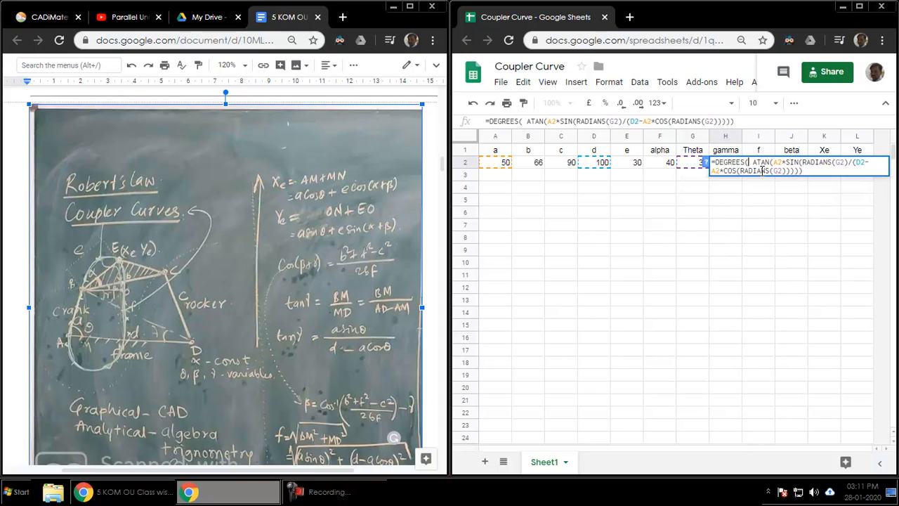
key("Return")
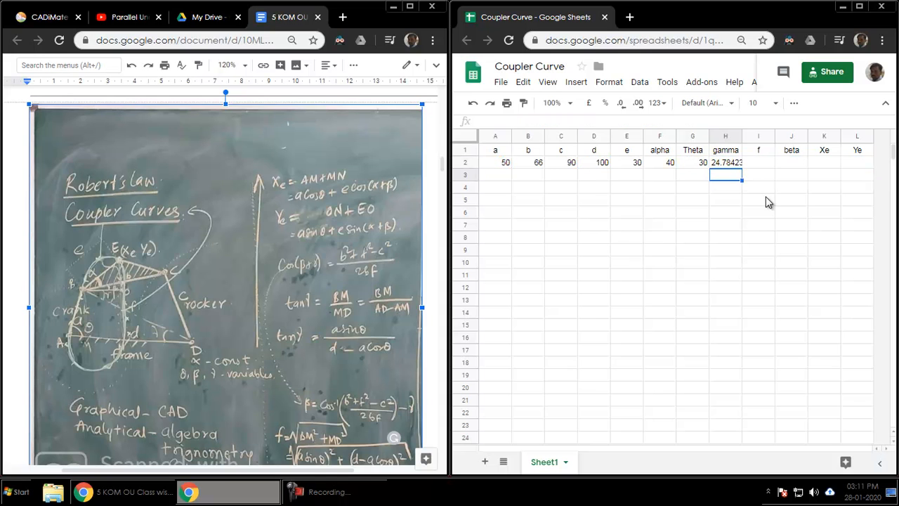
Step: Reduce the gamma value in H2 to one decimal place
left_click(732, 167)
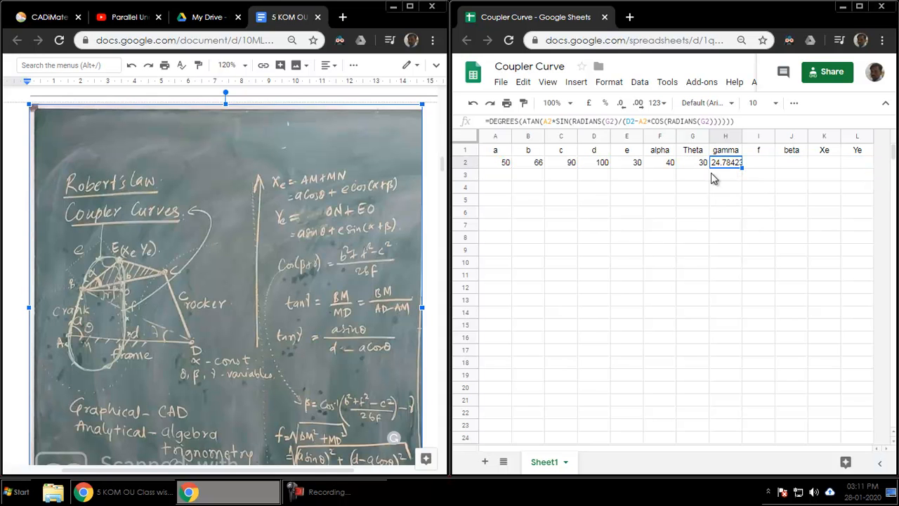
left_click(622, 105)
left_click(622, 106)
left_click(622, 106)
left_click(621, 105)
Step: Review the complete gamma formula in H2 and the worked Case 1 values in the blackboard document
double_click(729, 169)
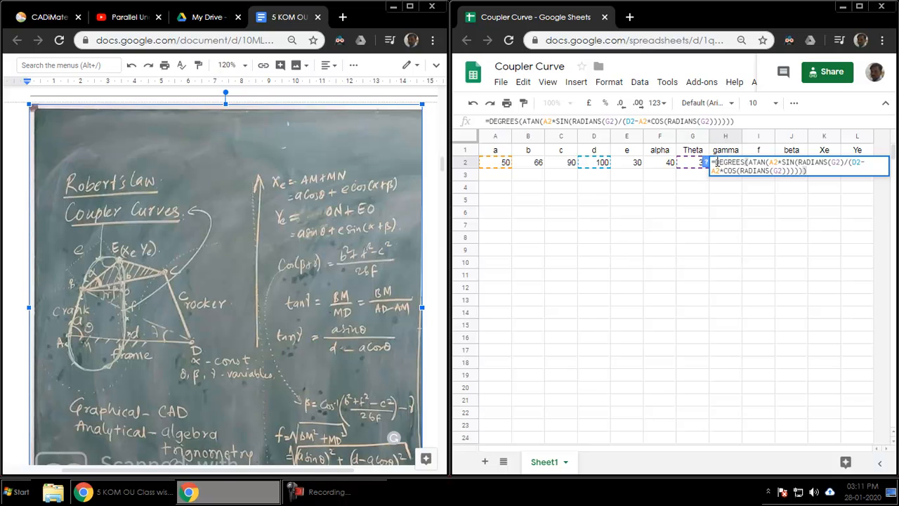
left_click_drag(728, 163, 821, 180)
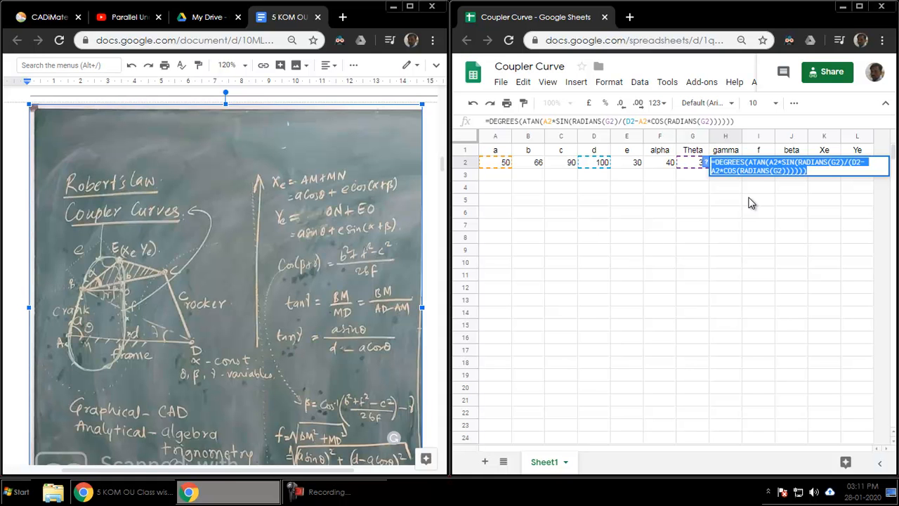
key("Escape")
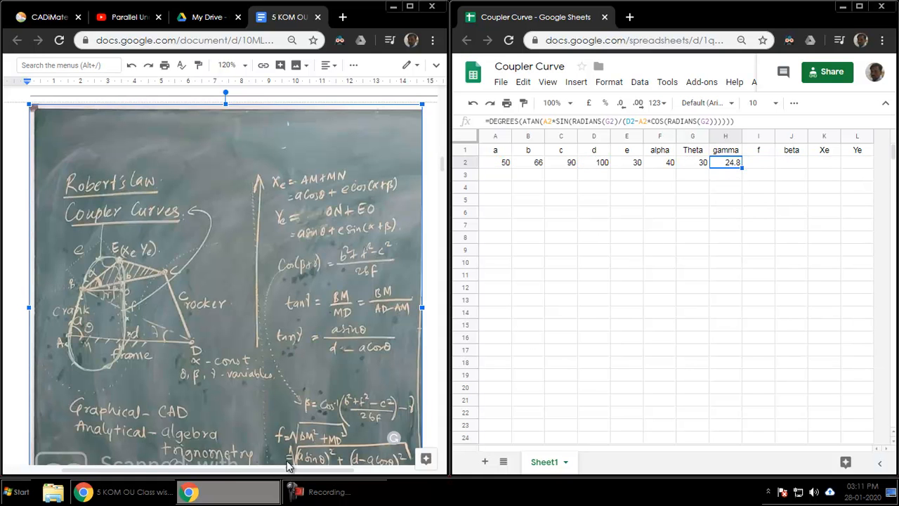
scroll(276, 332, "down", 6)
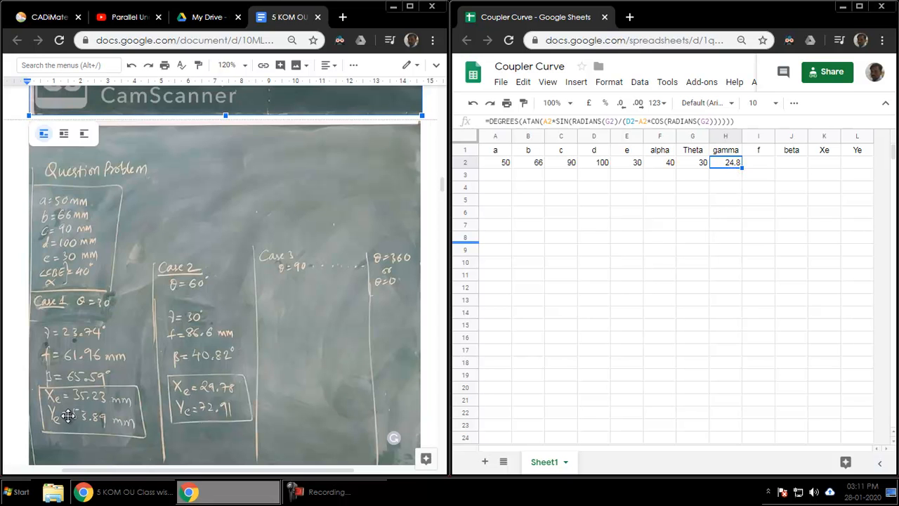
Step: Start the f formula in I2 as a SQRT function containing an empty parenthesised term squared, following the blackboard equation
left_click(759, 166)
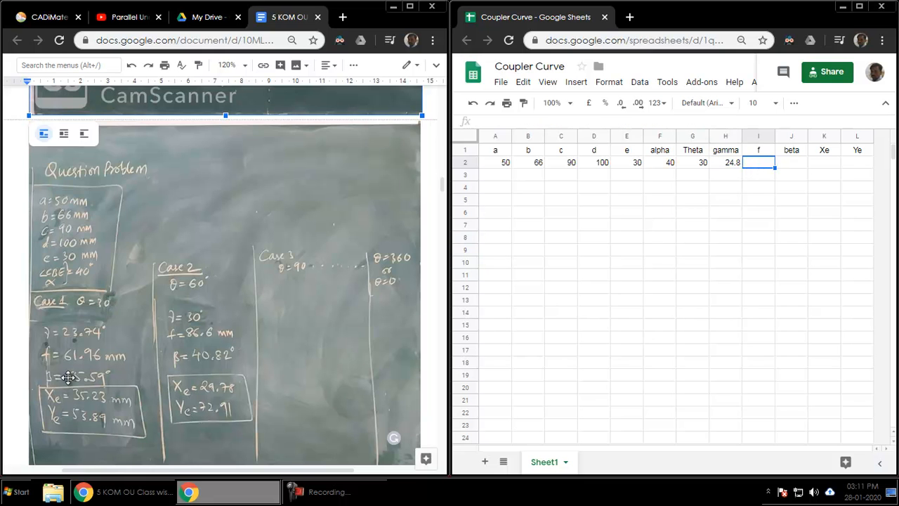
scroll(114, 395, "up", 2)
scroll(115, 395, "up", 2)
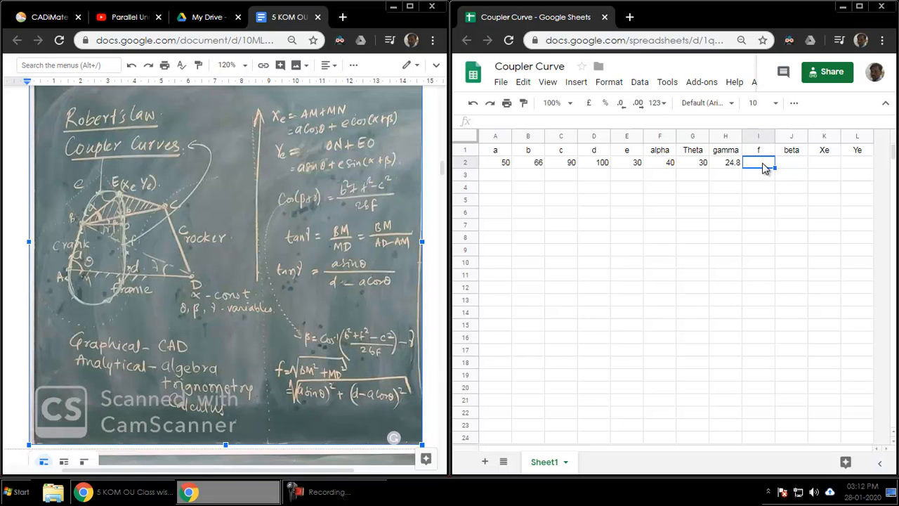
type("=sq")
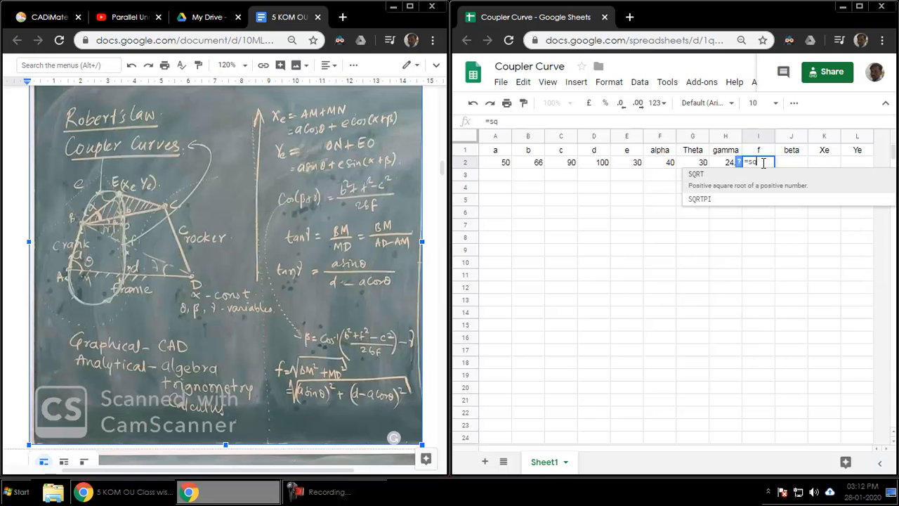
left_click(729, 184)
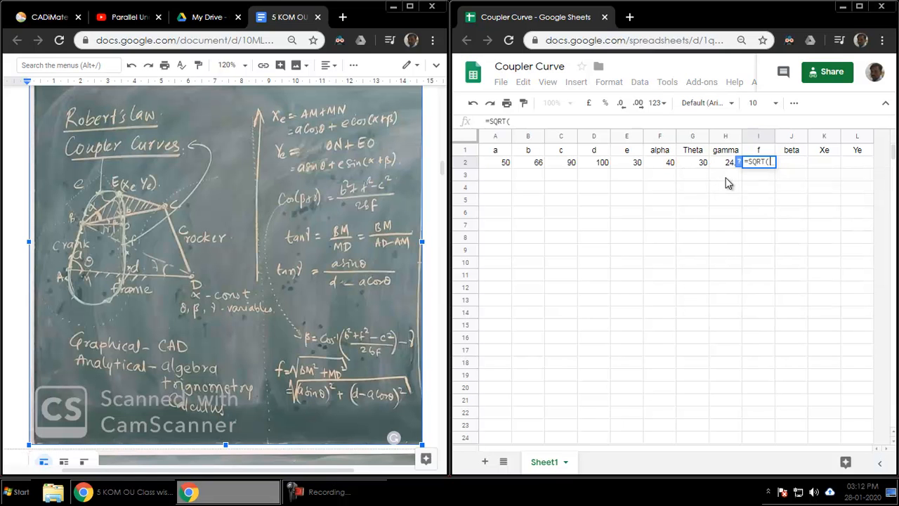
type(")")
left_click(771, 162)
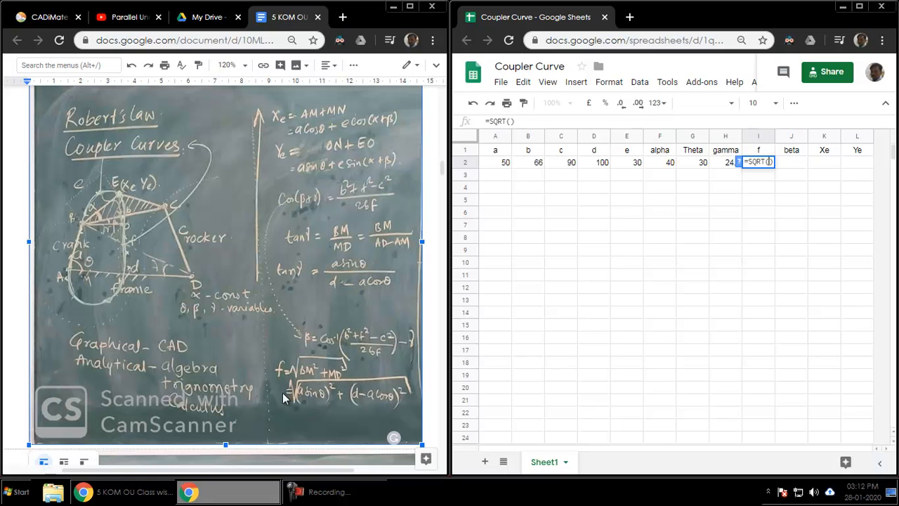
type("()^2")
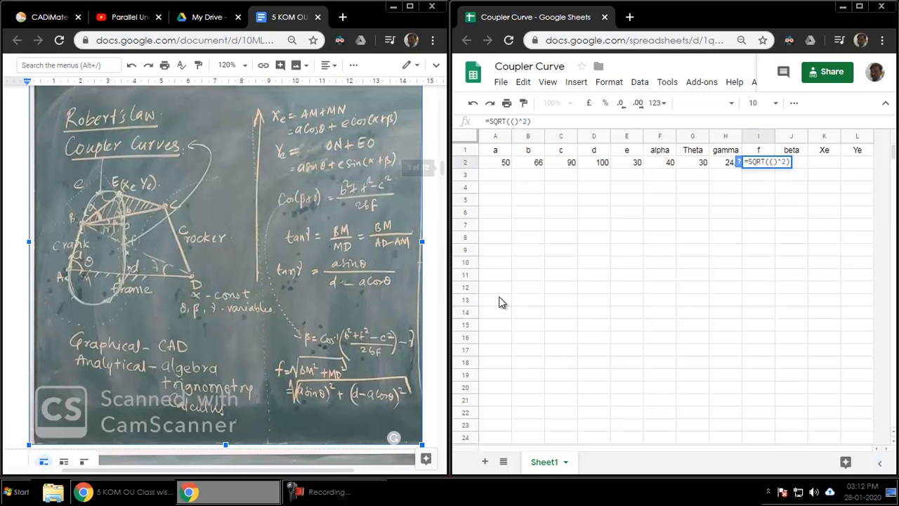
Step: Fill the squared term of the f formula in I2 with A2*SIN(RADIANS(G2))
left_click(500, 164)
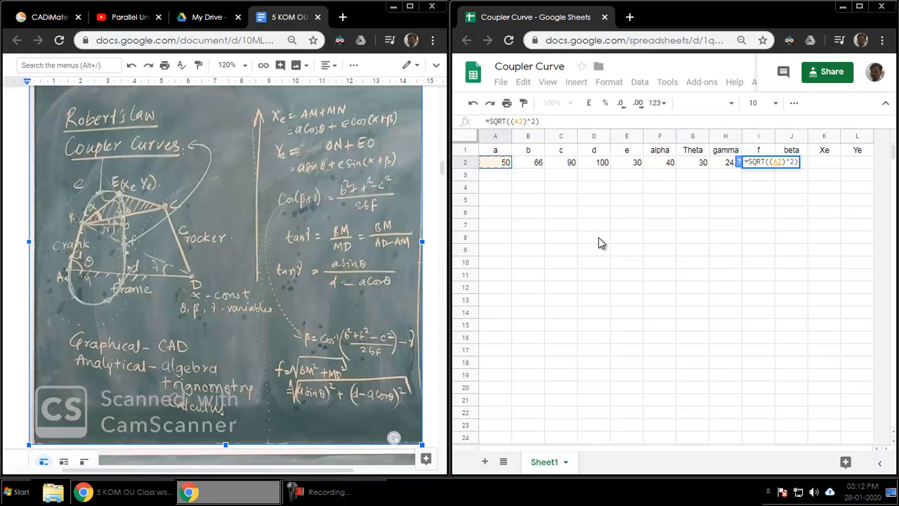
type("*")
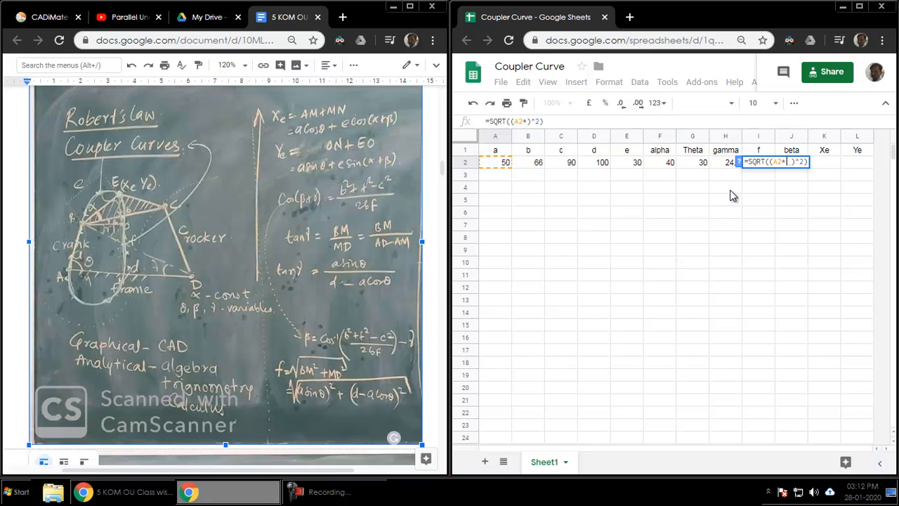
type("sin")
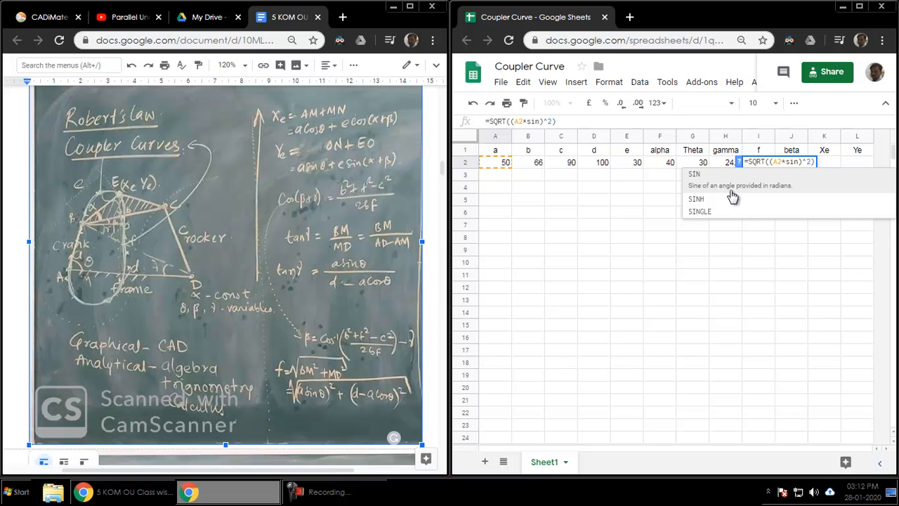
type("()")
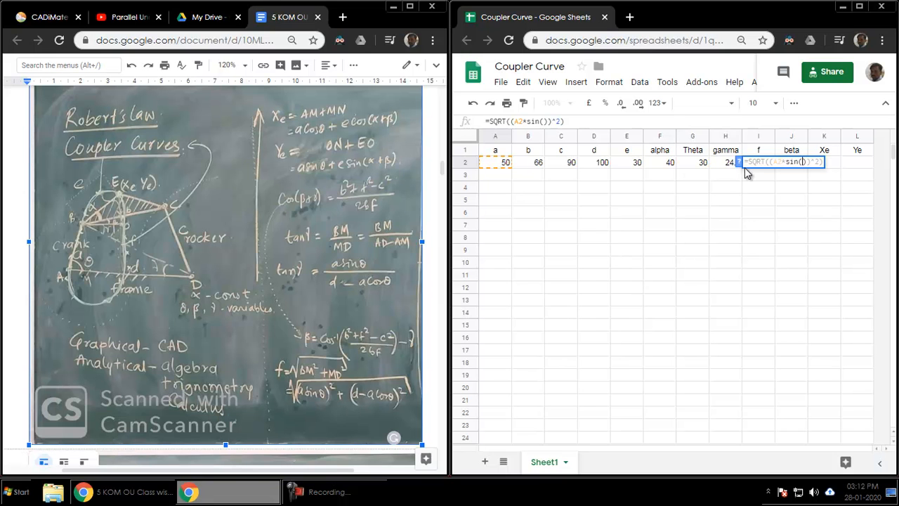
type("radian")
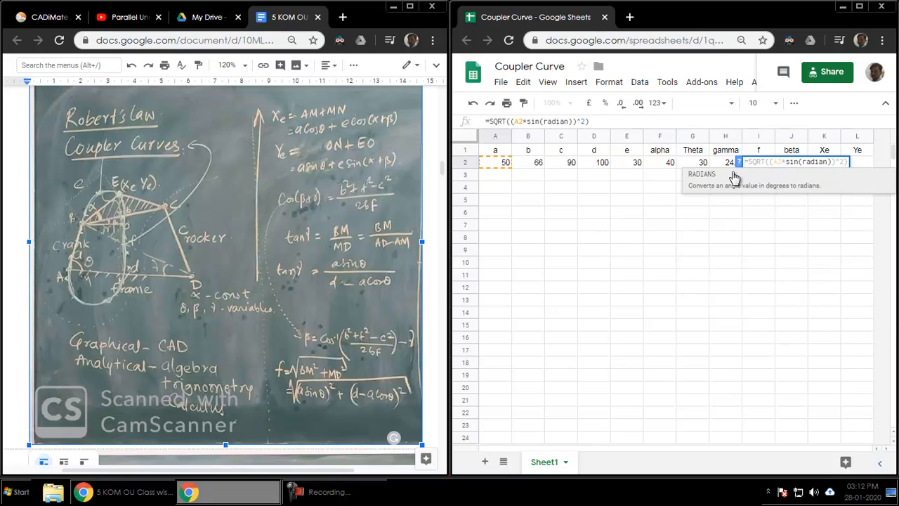
key("Tab")
type(")")
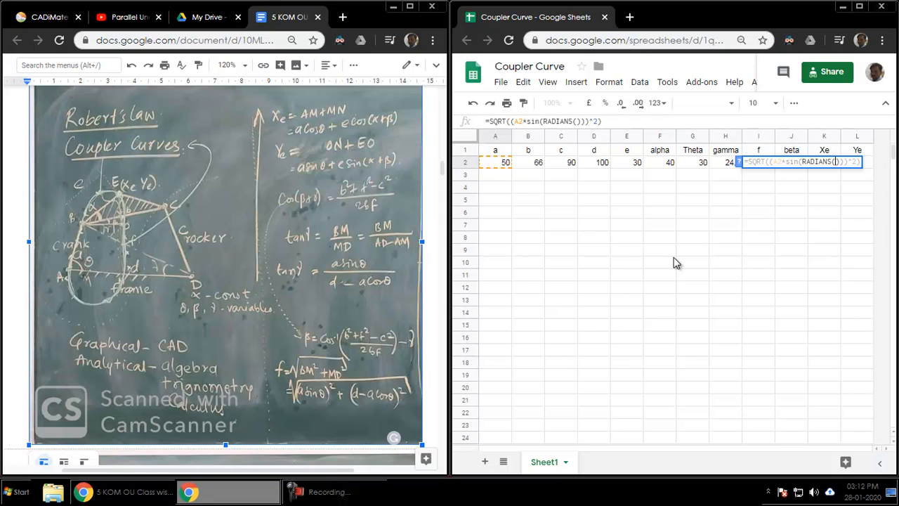
left_click(698, 169)
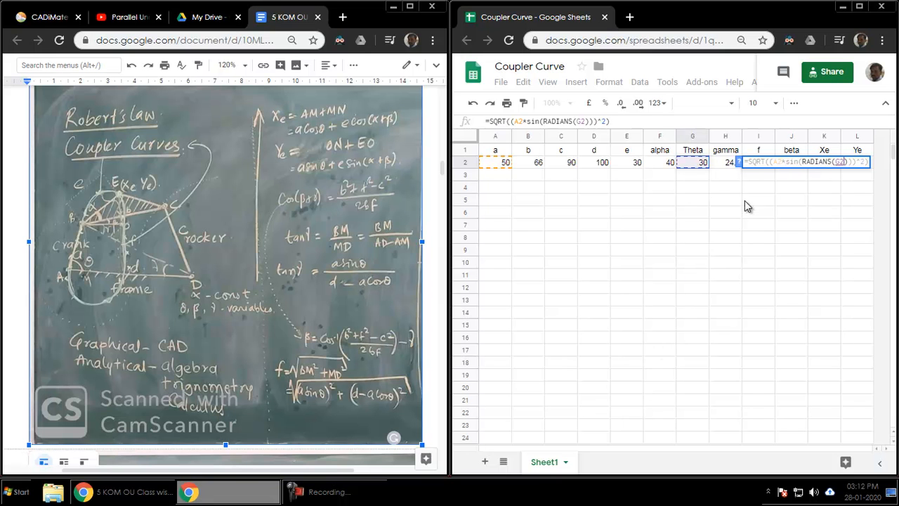
Step: Add a second squared term to the f formula in I2, beginning with D2-A2* inside its parentheses
left_click(774, 163)
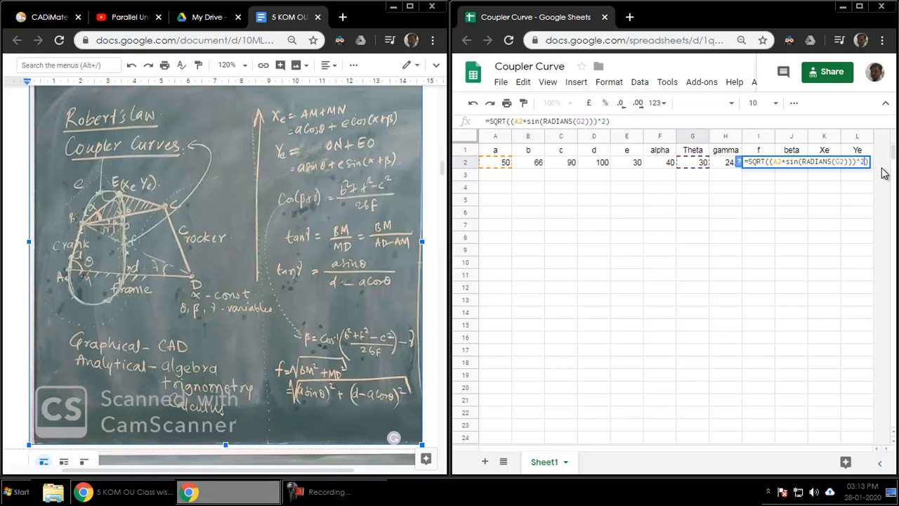
type("+()^2")
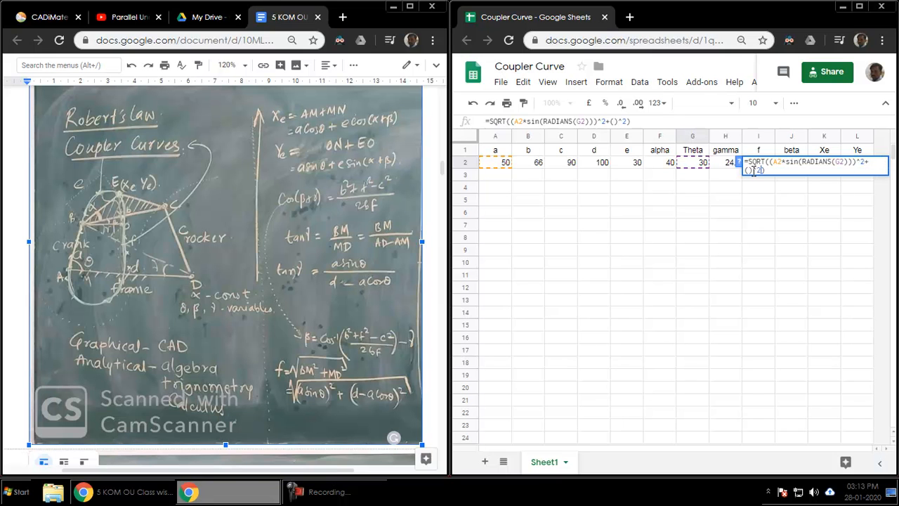
left_click(750, 170)
left_click(590, 163)
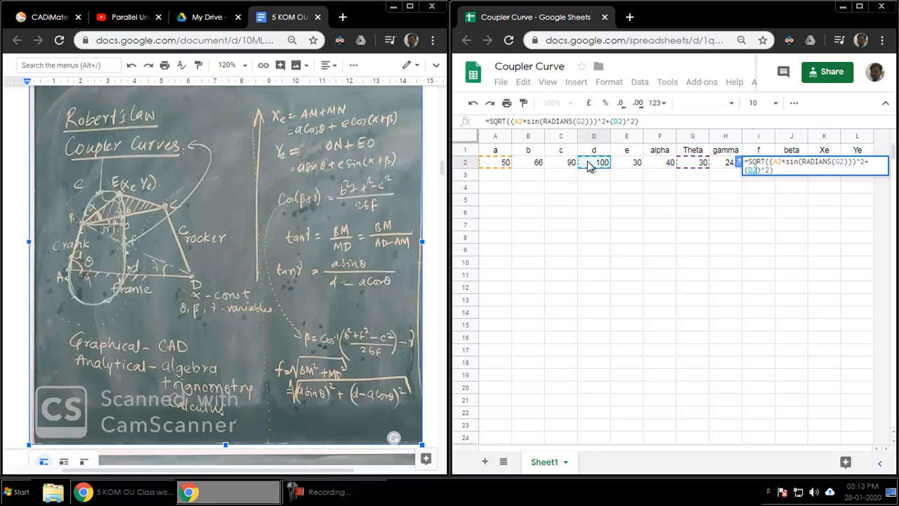
type("-")
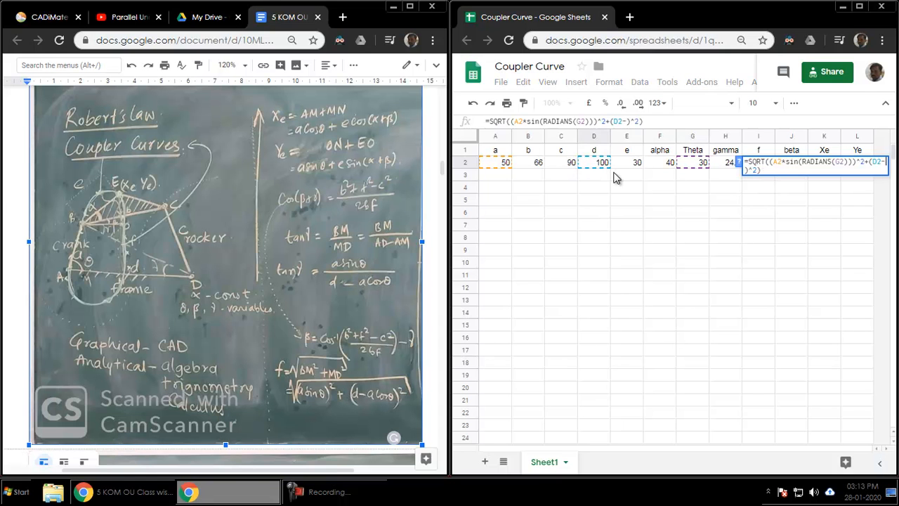
left_click(495, 166)
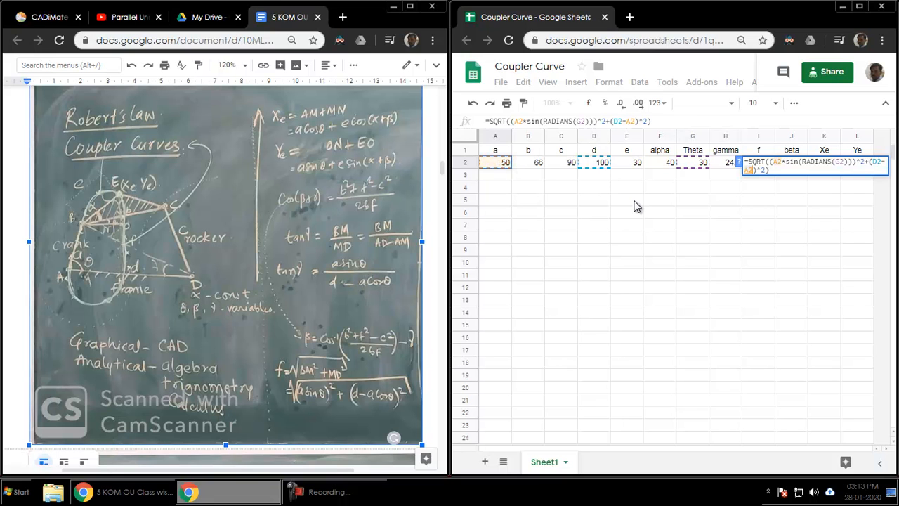
type("*")
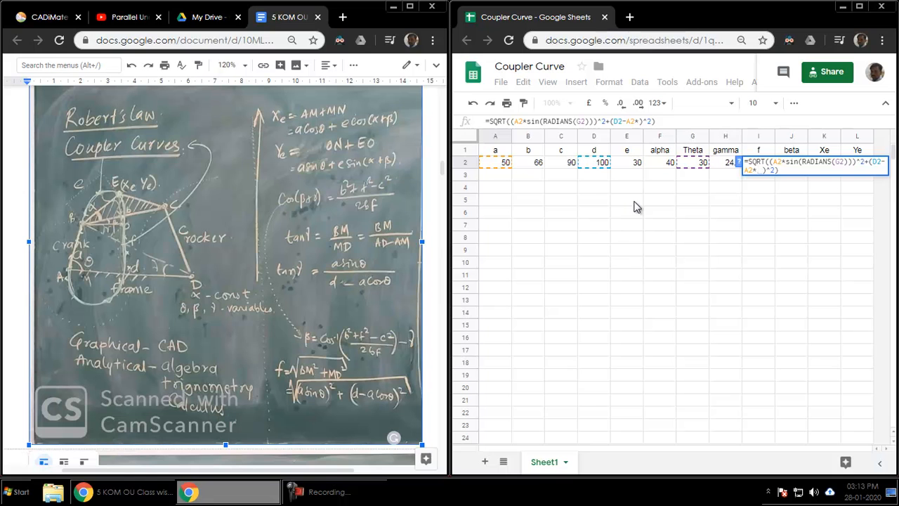
Step: Complete the second squared term of the f formula in I2 with COS(RADIANS(G2)) and enter the formula
type("cos")
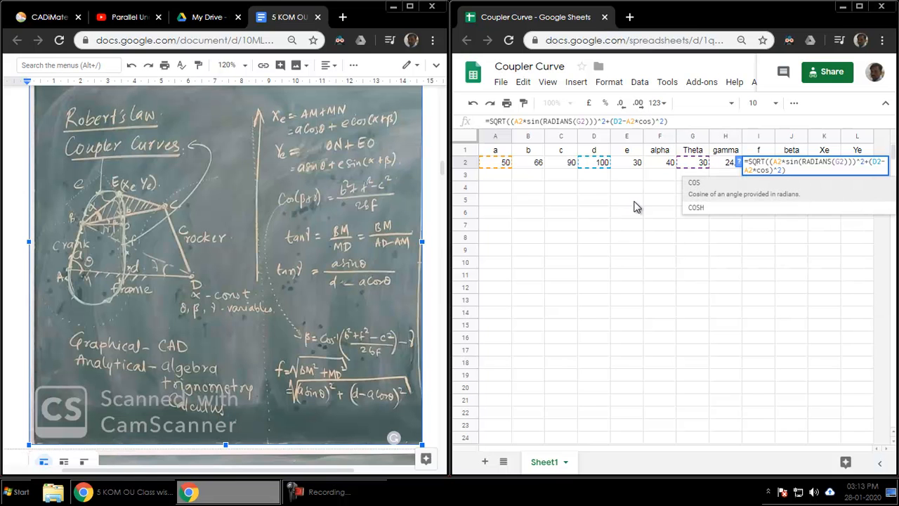
type("()")
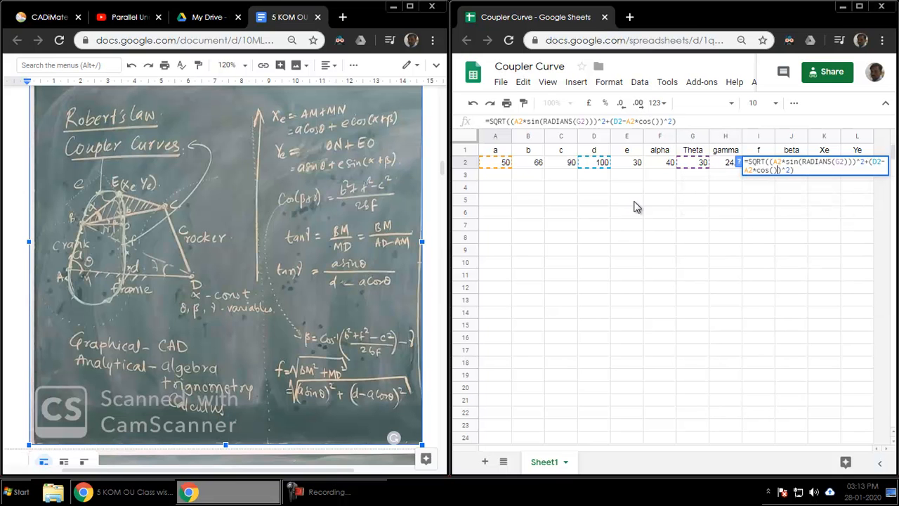
left_click(773, 171)
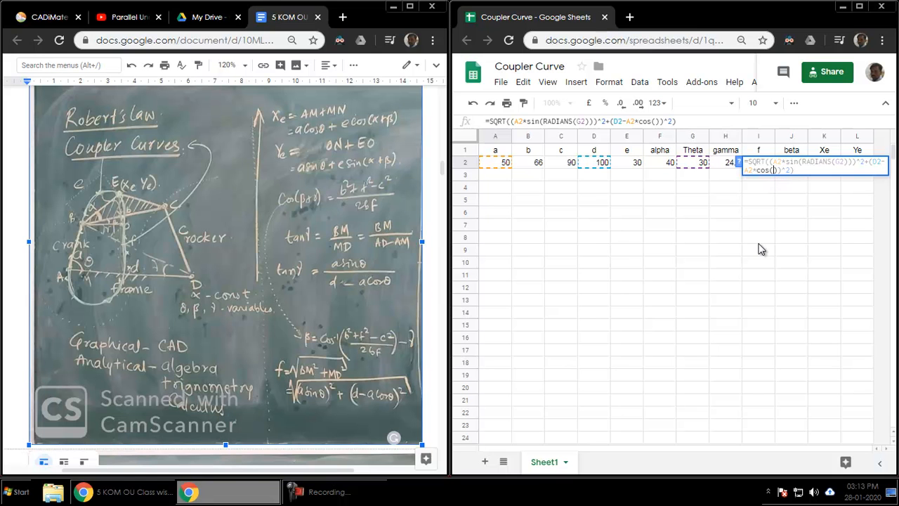
type("radian")
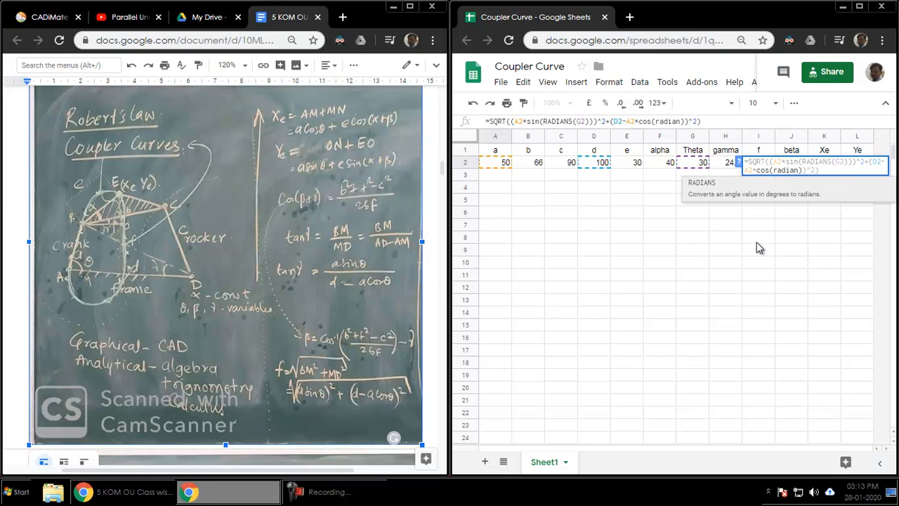
left_click(759, 194)
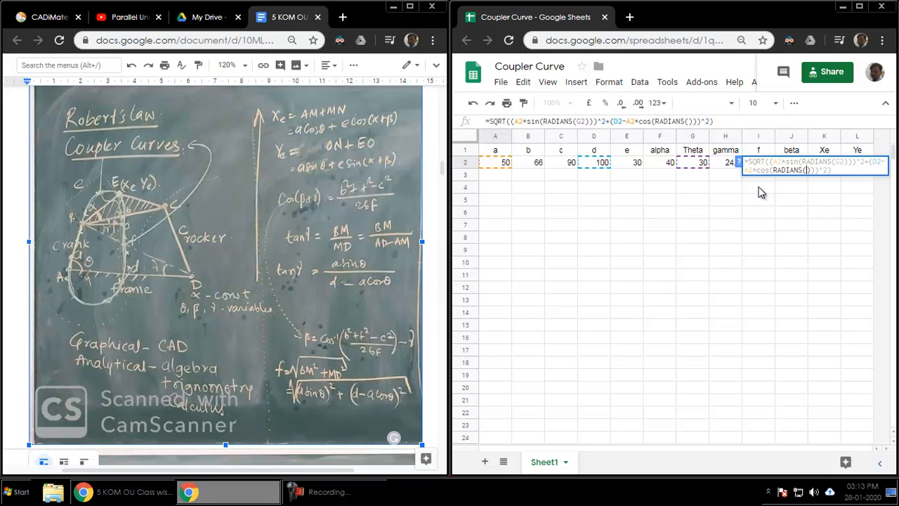
left_click(700, 162)
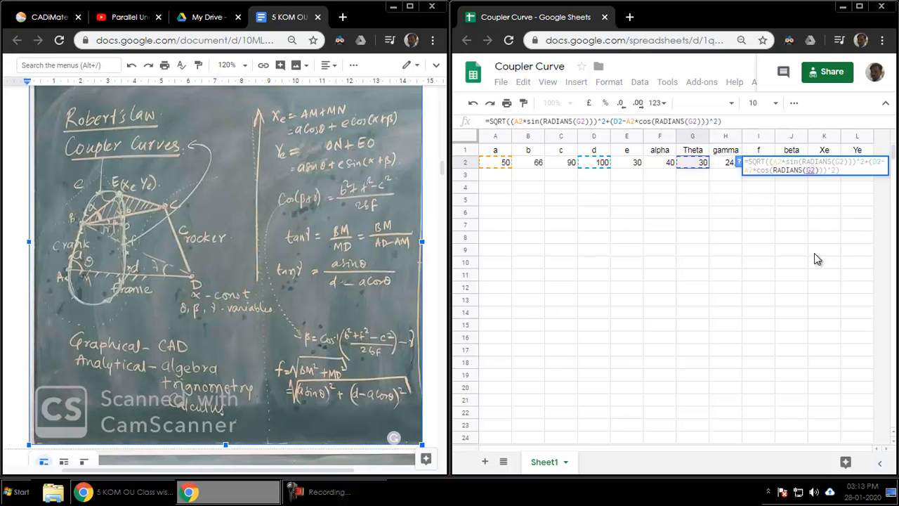
key("Return")
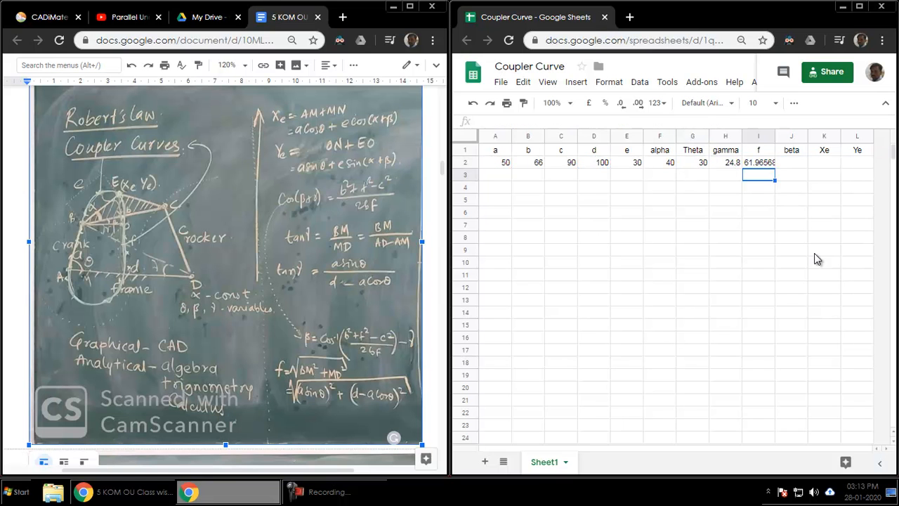
Step: Reduce the f value in I2 to one decimal place and compare it with Case 1 in the blackboard document
left_click(763, 164)
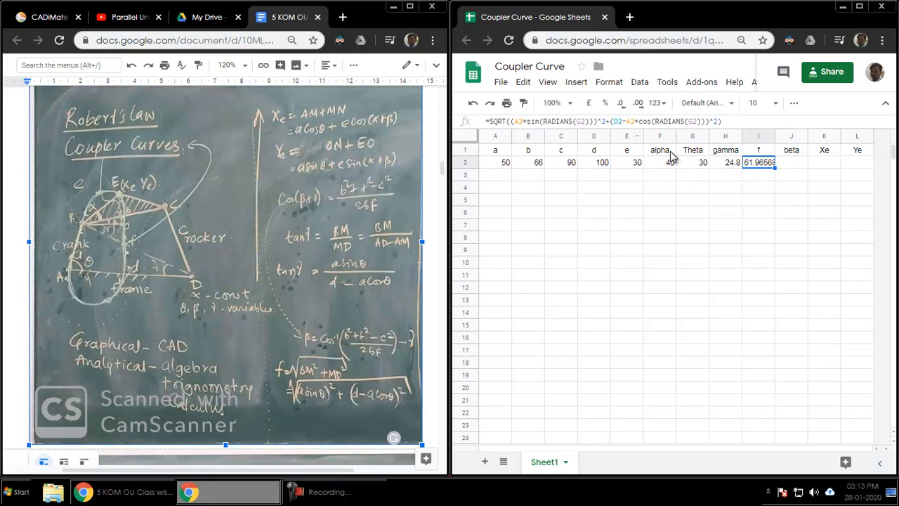
left_click(623, 111)
left_click(622, 111)
left_click(622, 110)
left_click(622, 111)
left_click(623, 111)
scroll(285, 363, "down", 5)
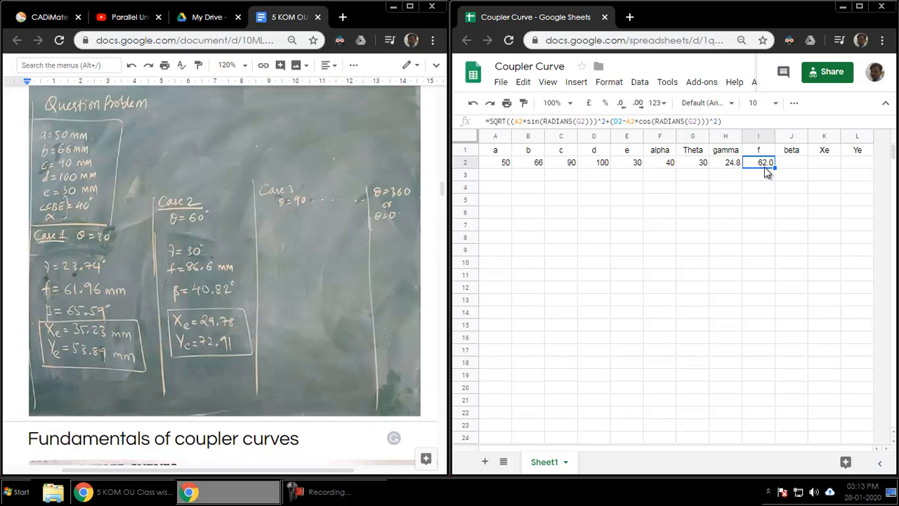
Step: Start the beta formula in J2 as an ACOS function of one empty parenthesised term divided by another, following the blackboard equation
left_click(791, 163)
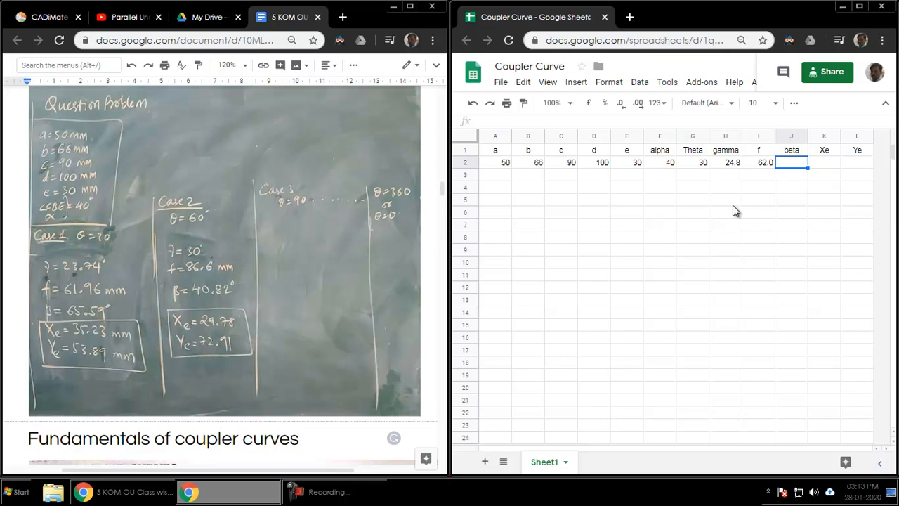
scroll(294, 314, "up", 1)
scroll(293, 314, "up", 4)
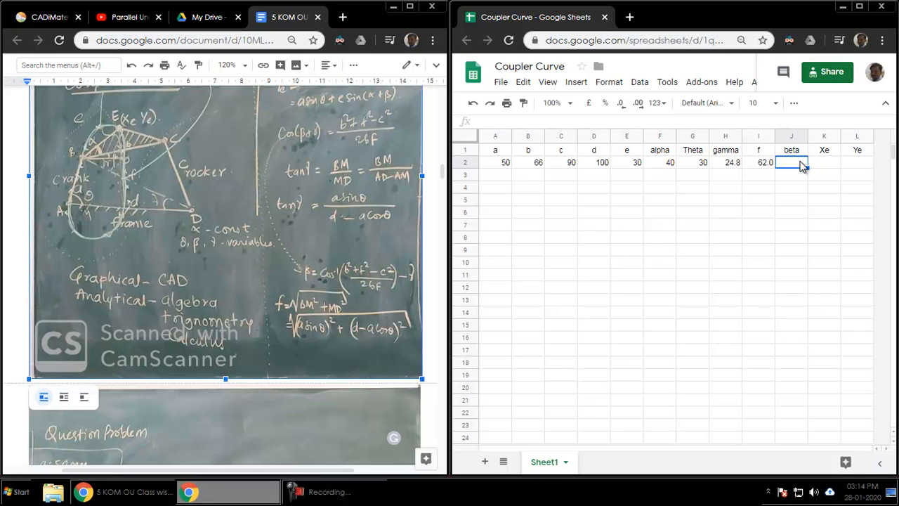
type("=c")
key("BackSpace")
key("BackSpace")
key("BackSpace")
type("acos")
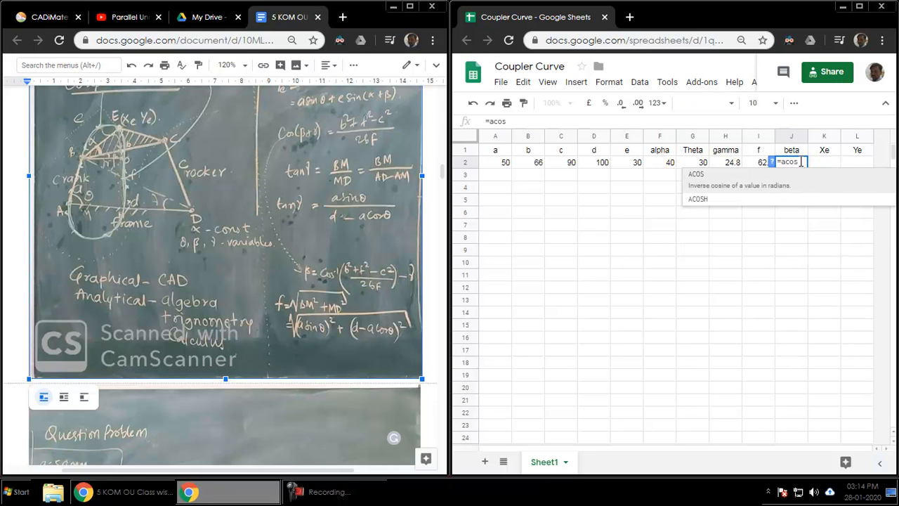
left_click(743, 189)
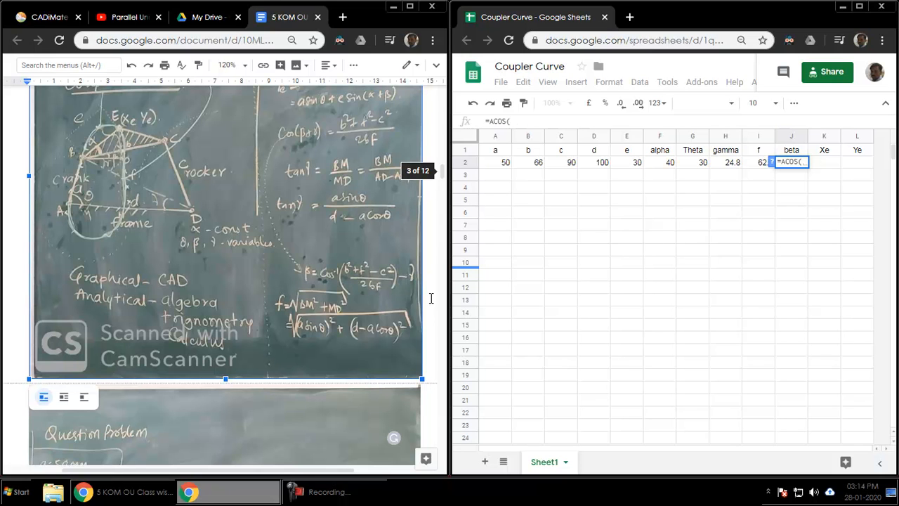
type("()")
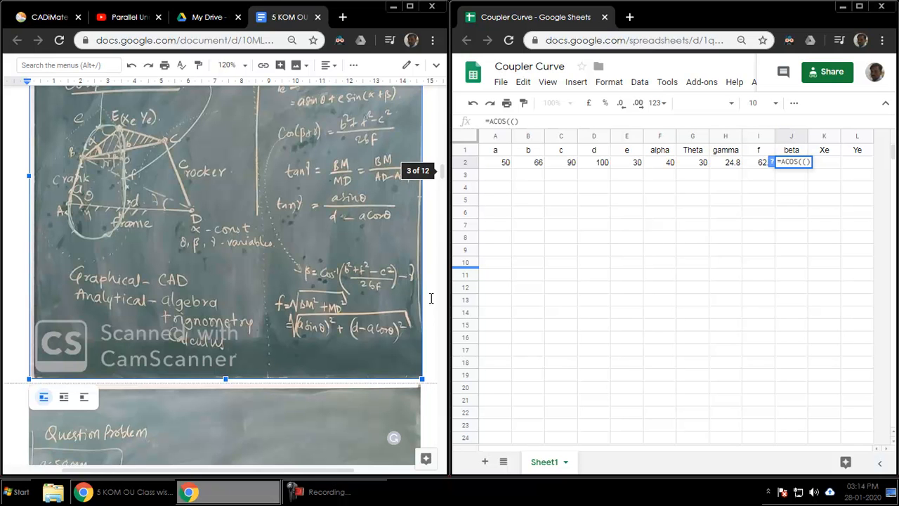
type("/()")
left_click(806, 162)
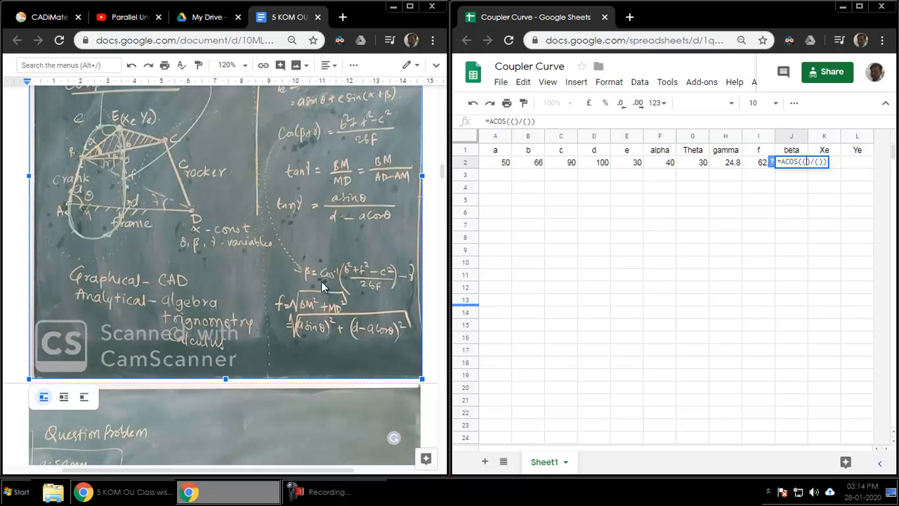
Step: Fill the numerator of the beta formula in J2 with B2^2+I2^2-C2^2
left_click(539, 163)
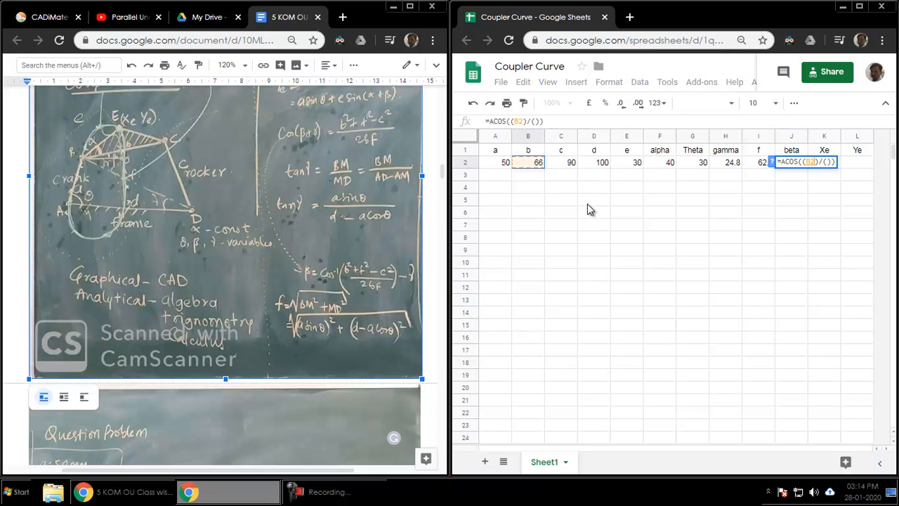
type("^2")
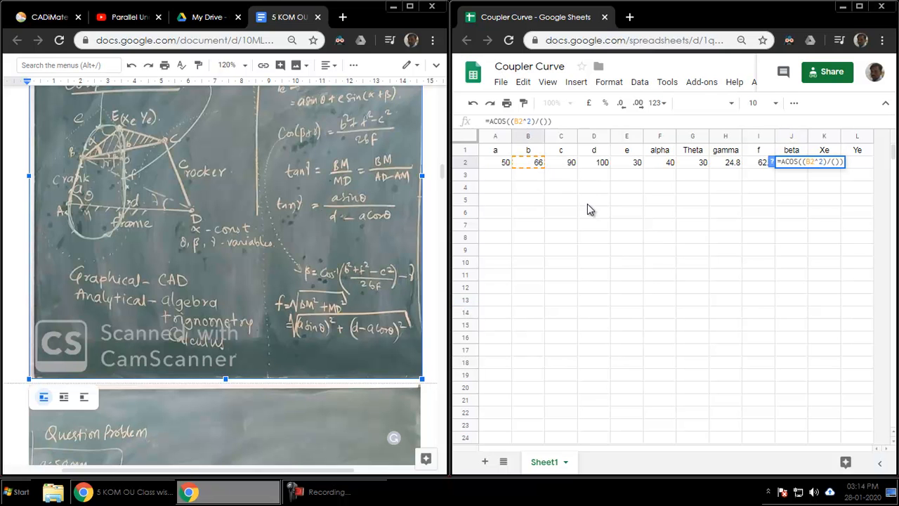
type("+")
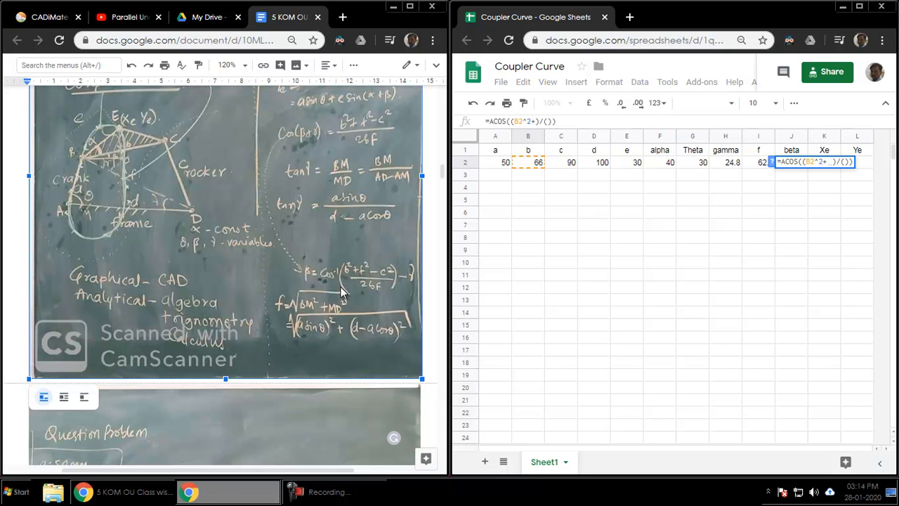
left_click(760, 163)
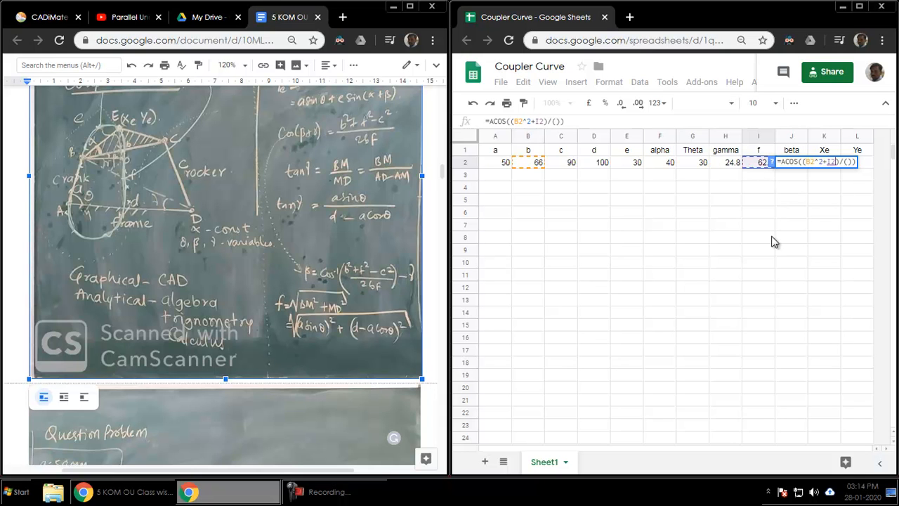
type("^2")
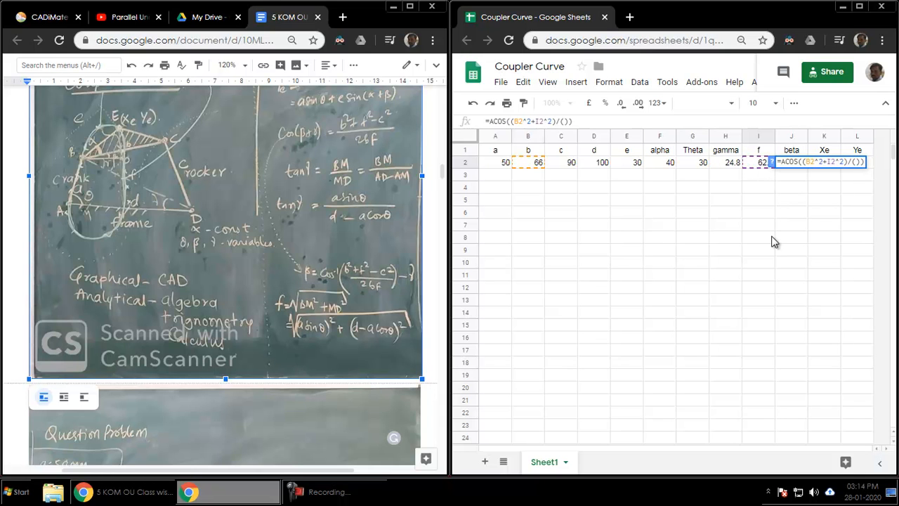
type("-")
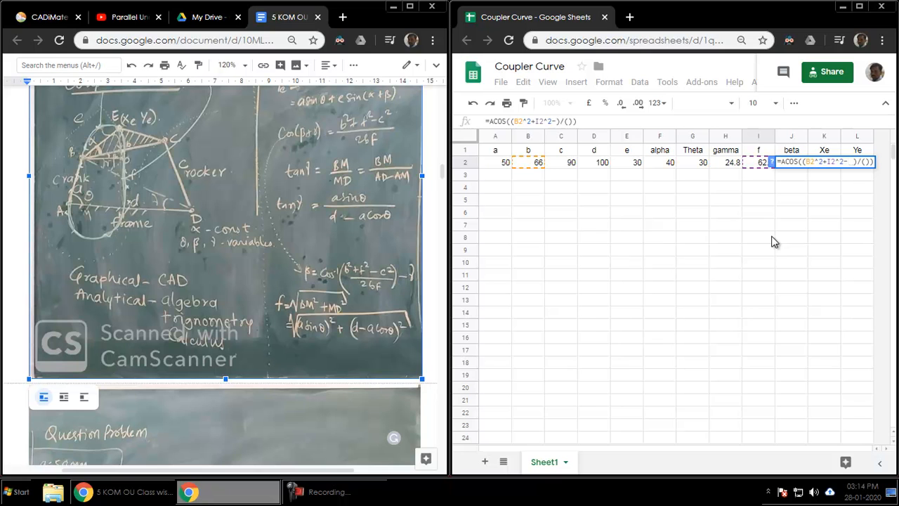
left_click(572, 165)
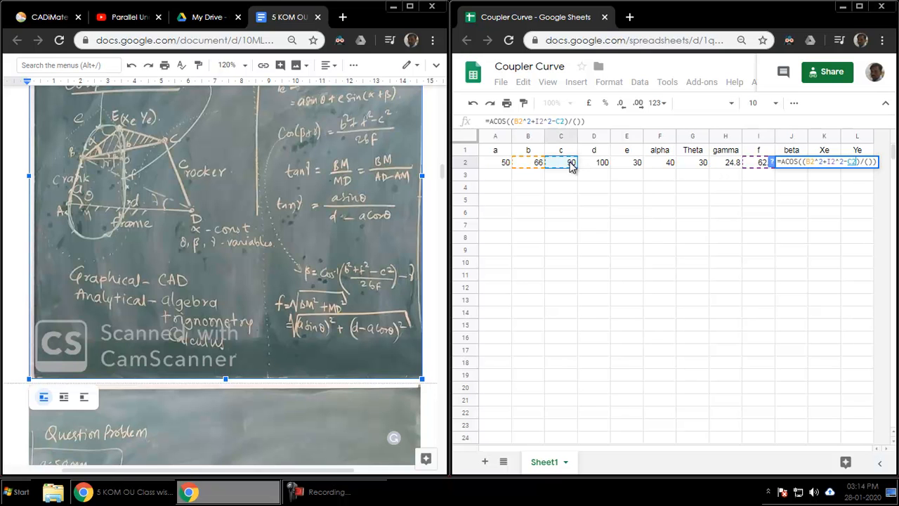
type("^2")
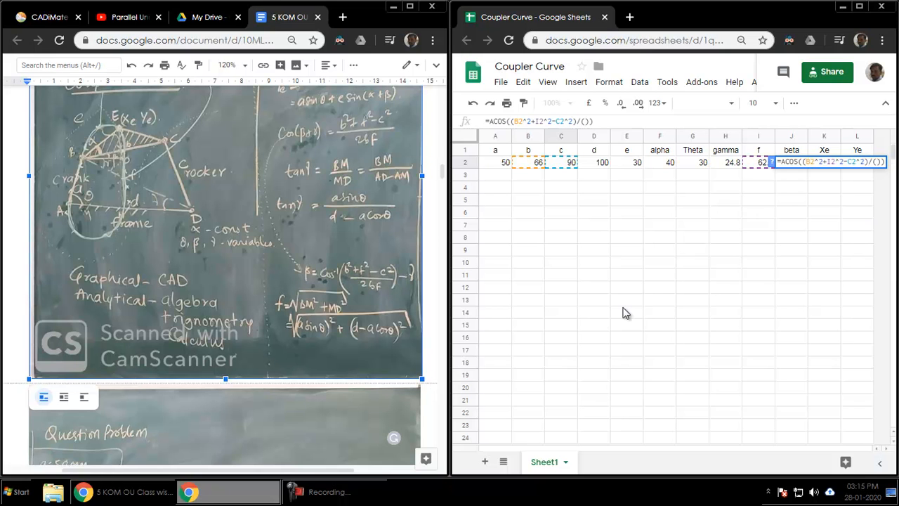
Step: Fill the denominator of the beta formula in J2 with 2*B2*I2, enter the formula and recheck it
type("2*")
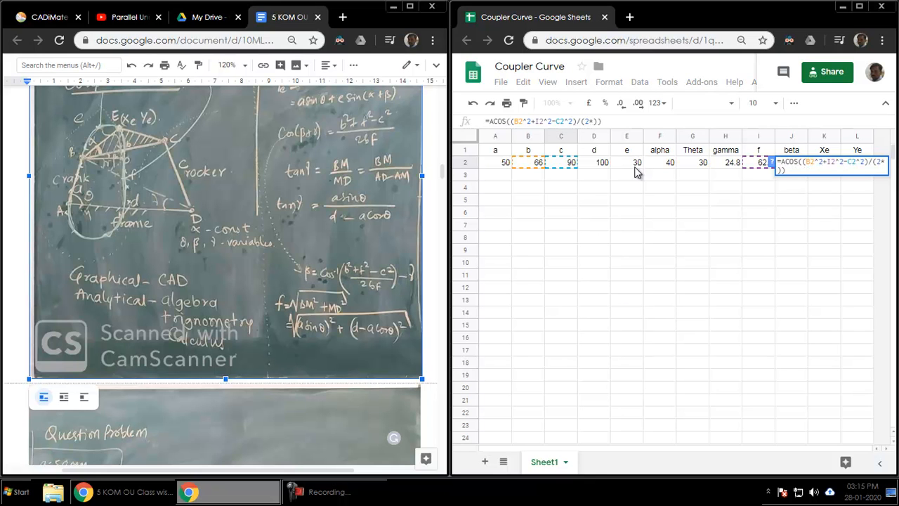
left_click(536, 164)
type("*")
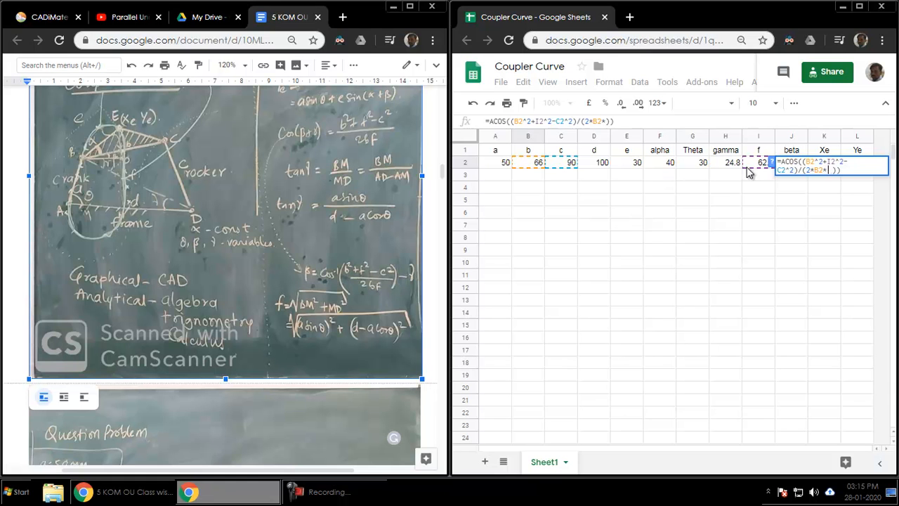
left_click(754, 166)
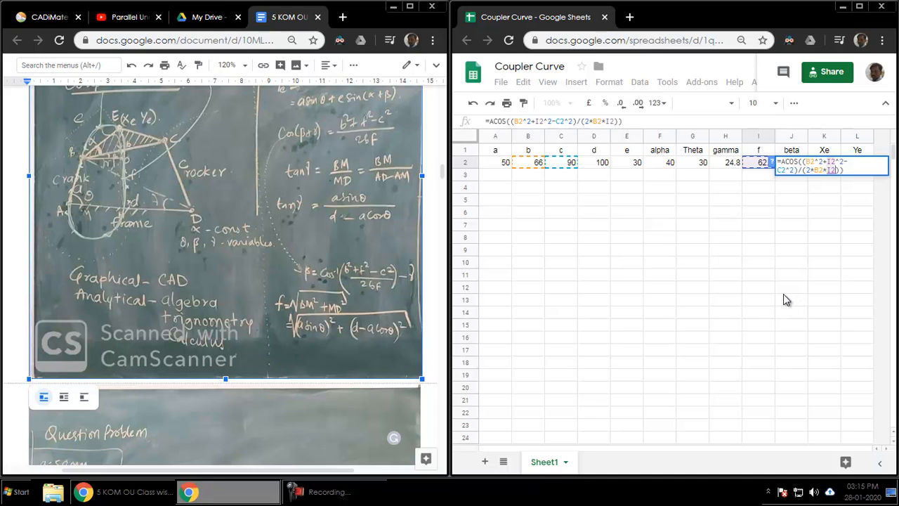
key("Return")
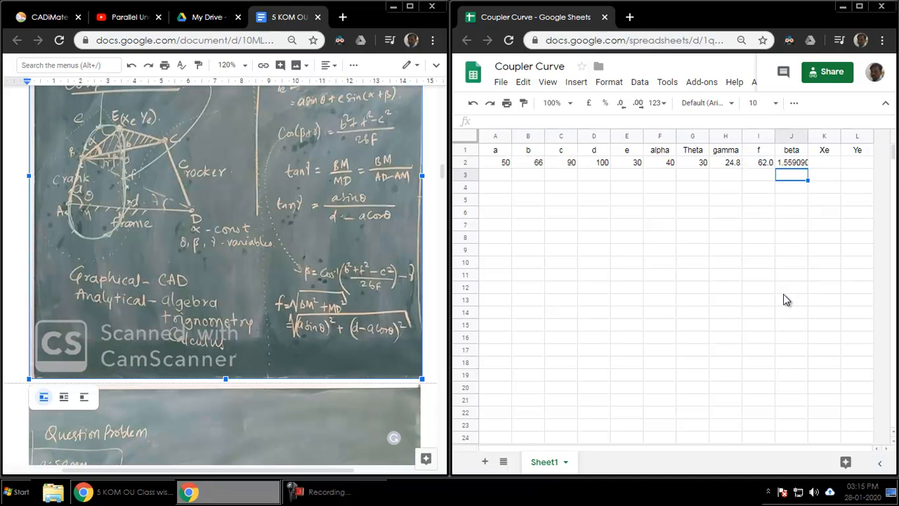
double_click(798, 166)
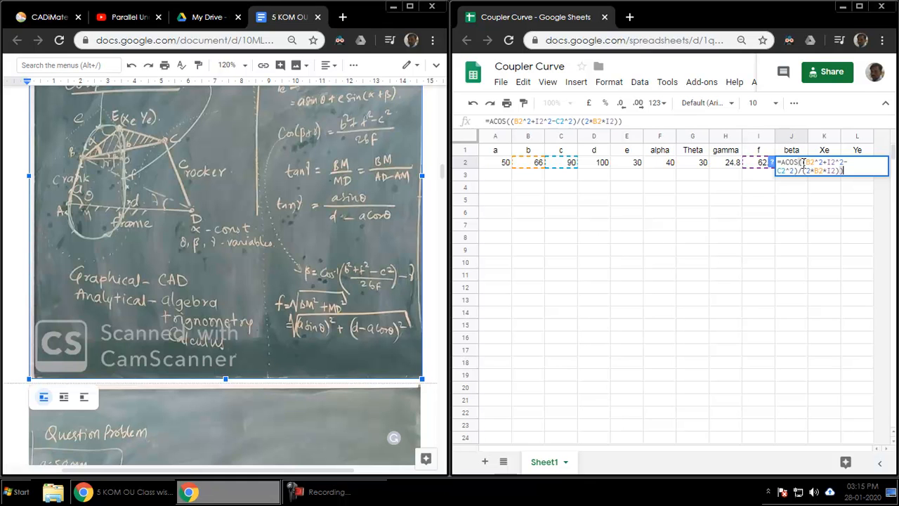
key("Return")
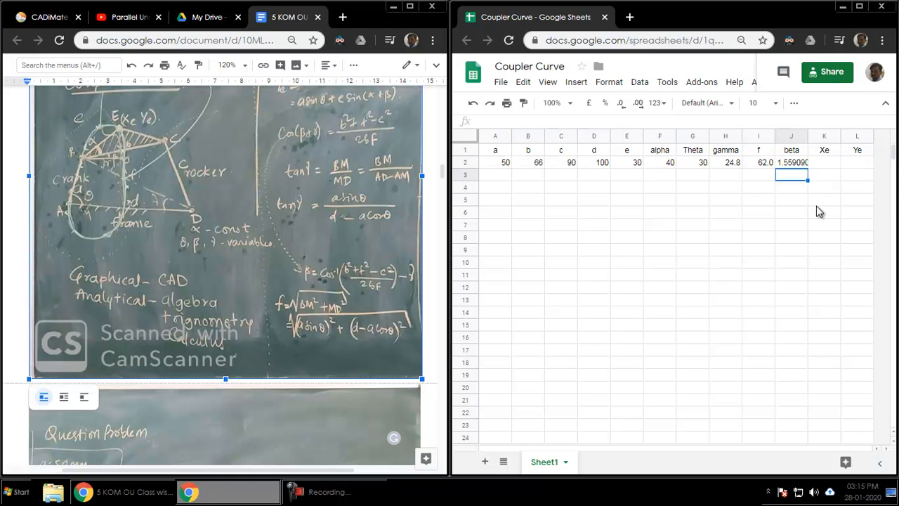
Step: Wrap the ACOS expression of the beta formula in J2 in a DEGREES function
left_click(799, 163)
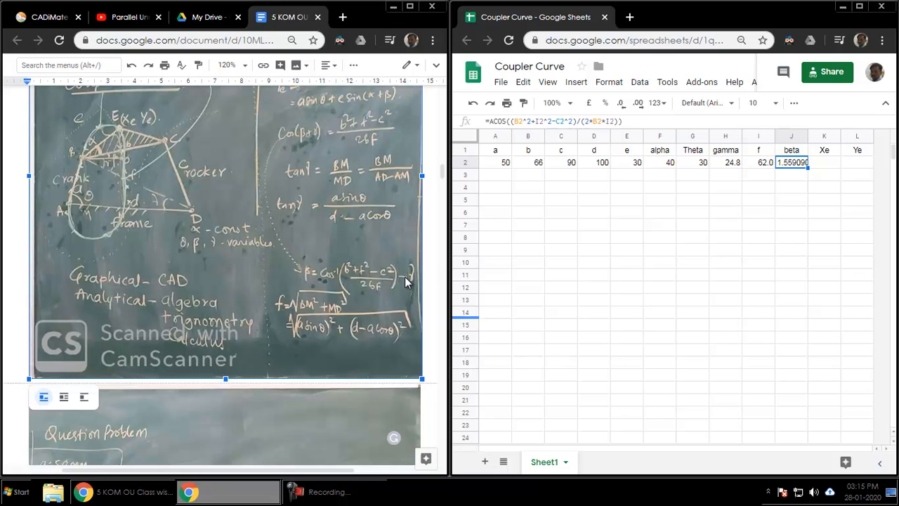
double_click(791, 164)
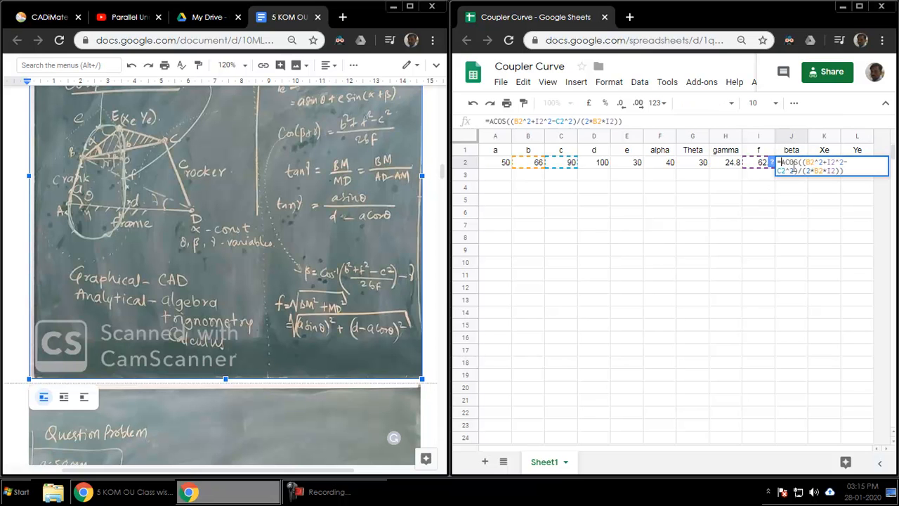
type("degree")
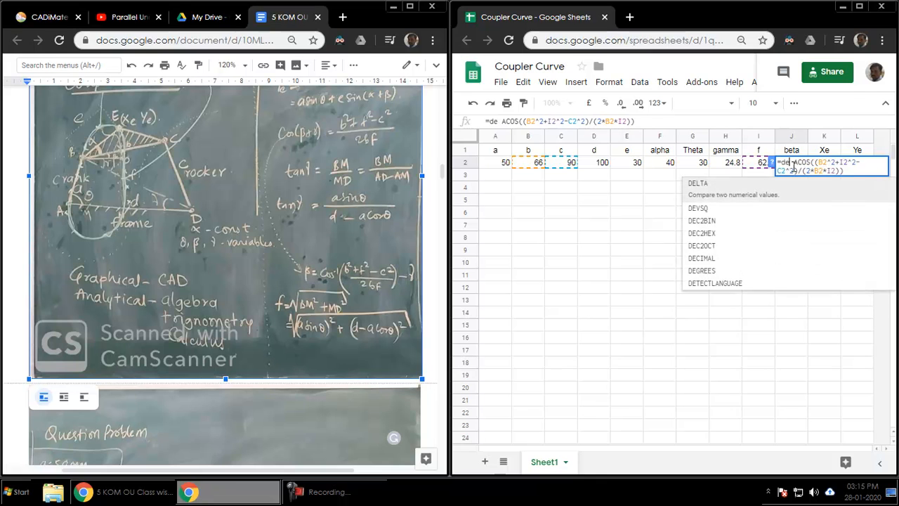
type("ss")
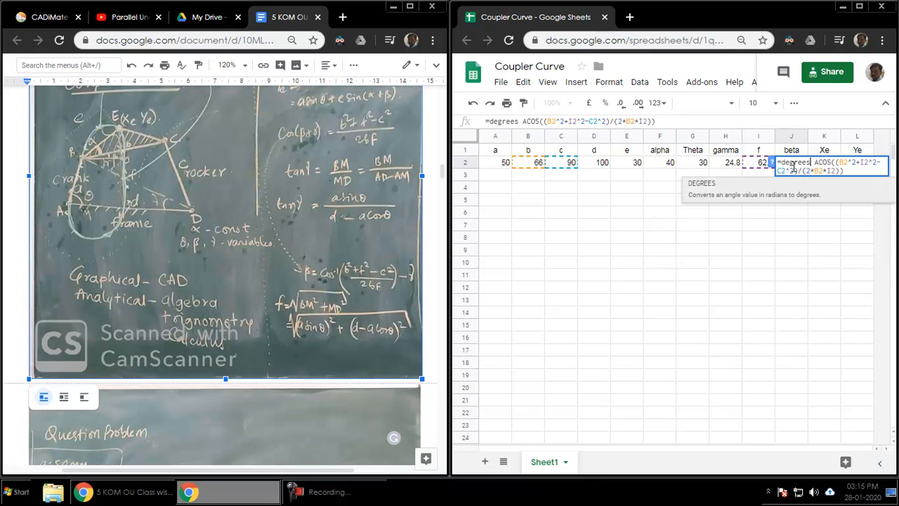
type("(")
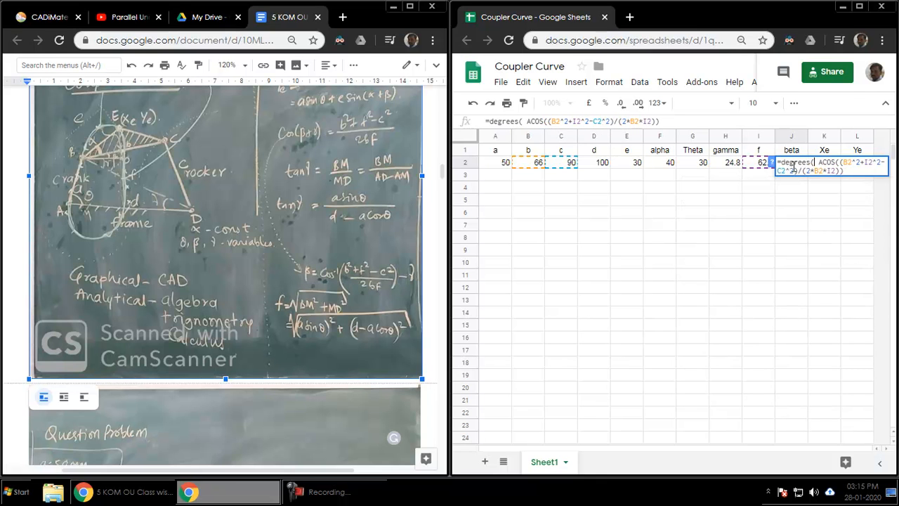
key("End")
type("))")
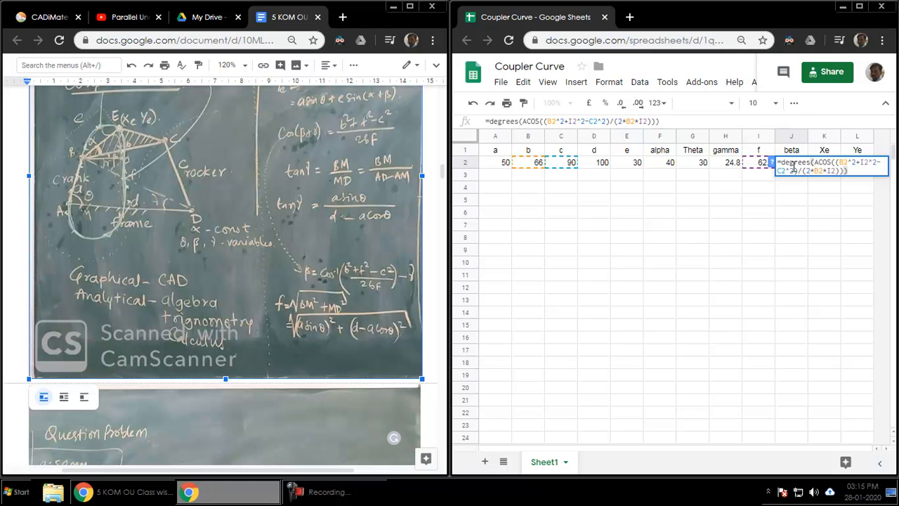
Step: Subtract gamma in H2 from the beta formula, enter it and compare beta with Case 1 in the blackboard document
type("-")
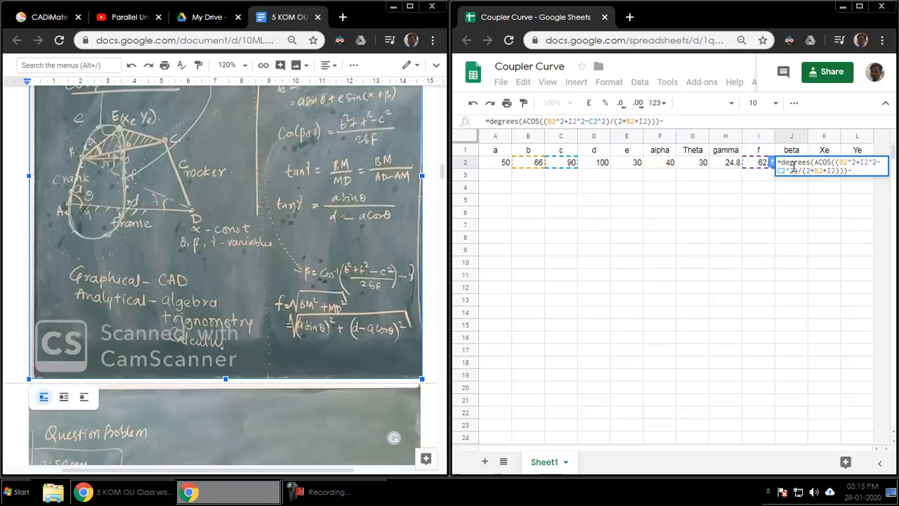
left_click(721, 166)
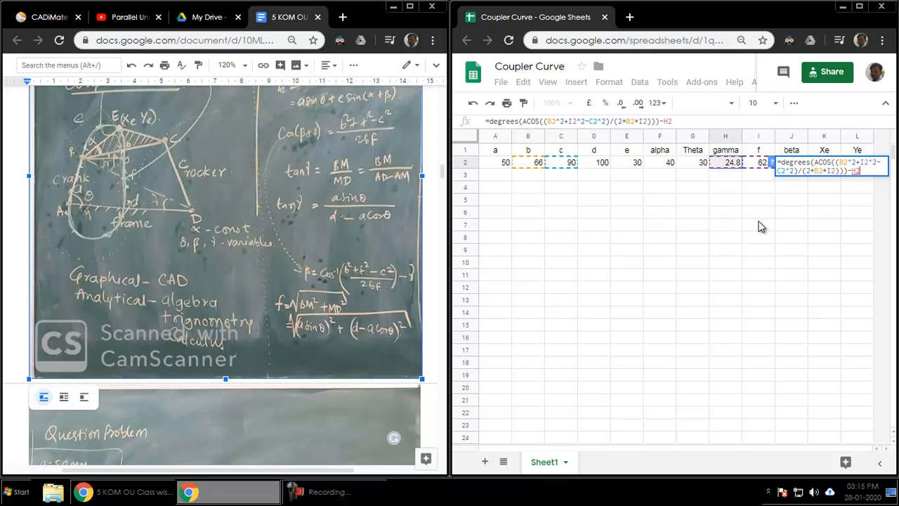
key("Return")
left_click(794, 165)
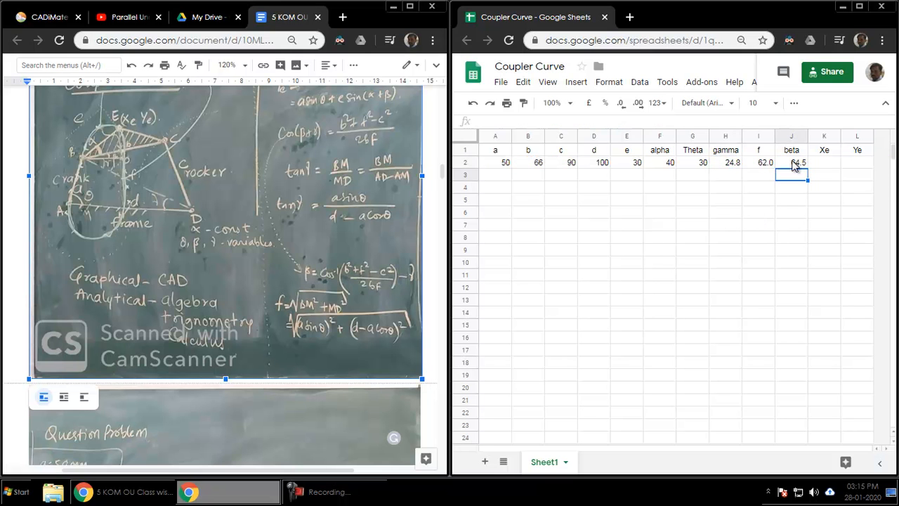
scroll(280, 255, "up", 5)
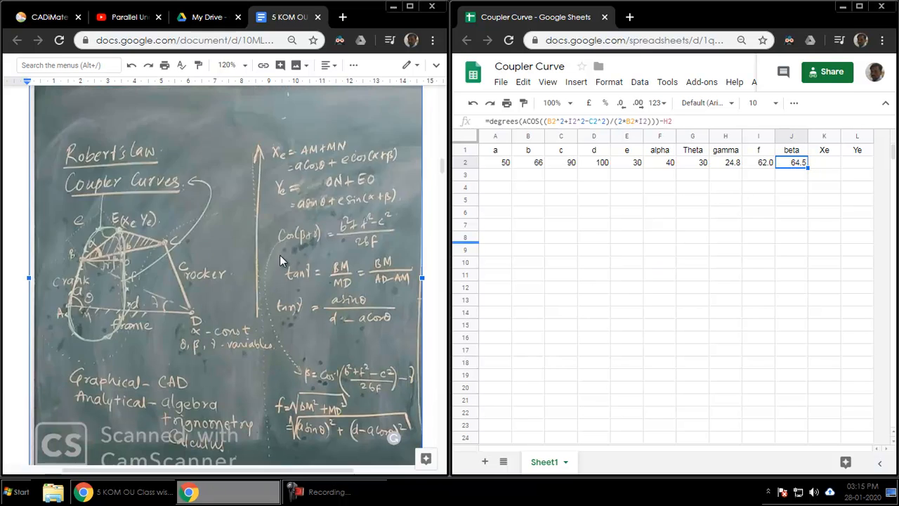
scroll(283, 260, "down", 10)
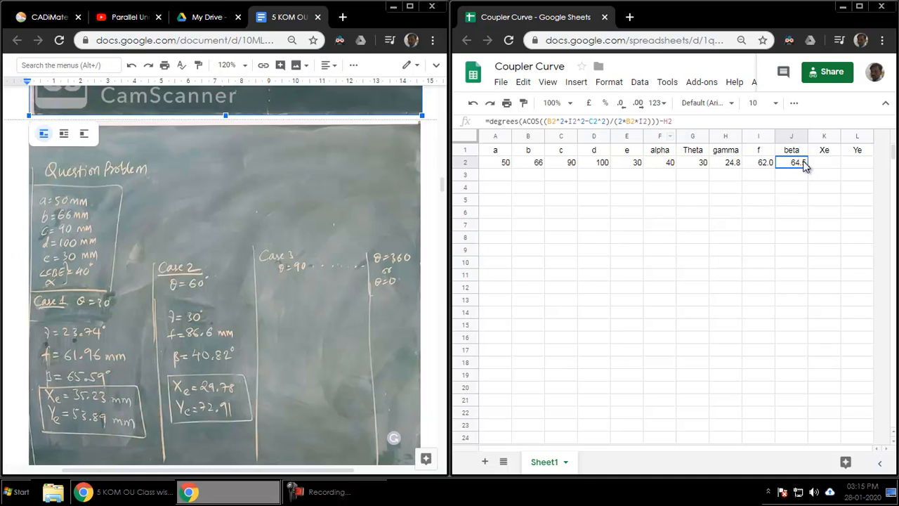
Step: Start the Xe formula in K2 with =A2*cos(RADIANS(G2))+, following the blackboard equation
left_click(830, 167)
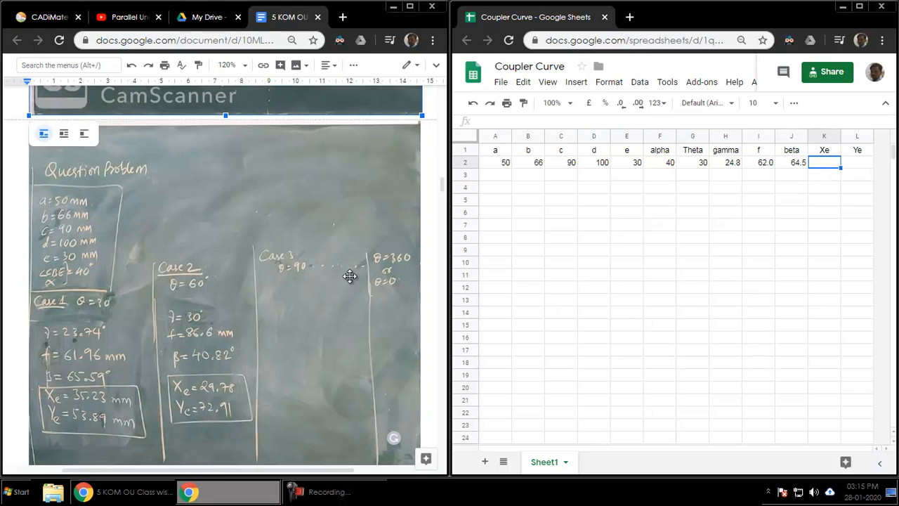
scroll(347, 276, "up", 5)
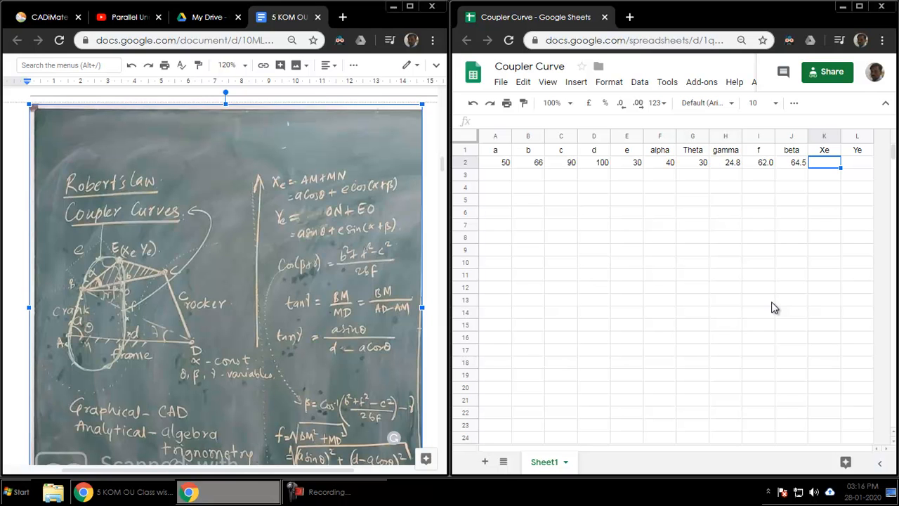
type("=")
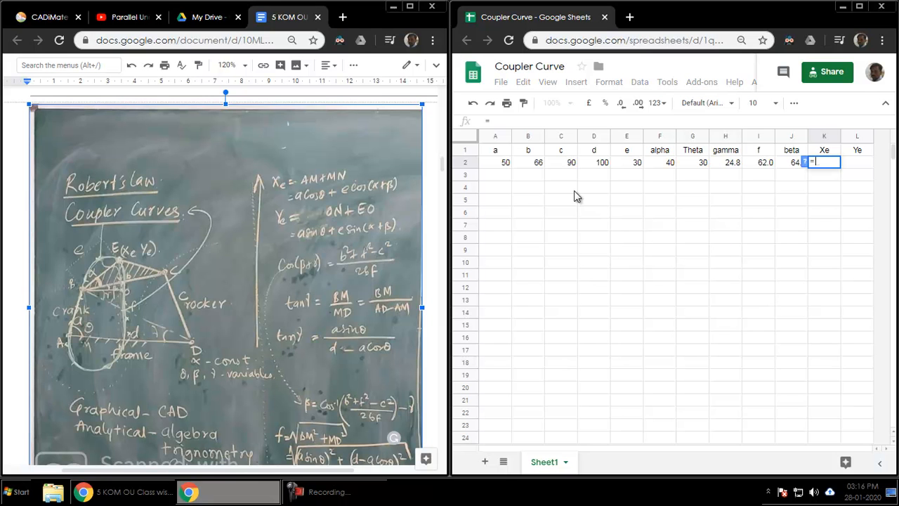
left_click(504, 166)
type("*")
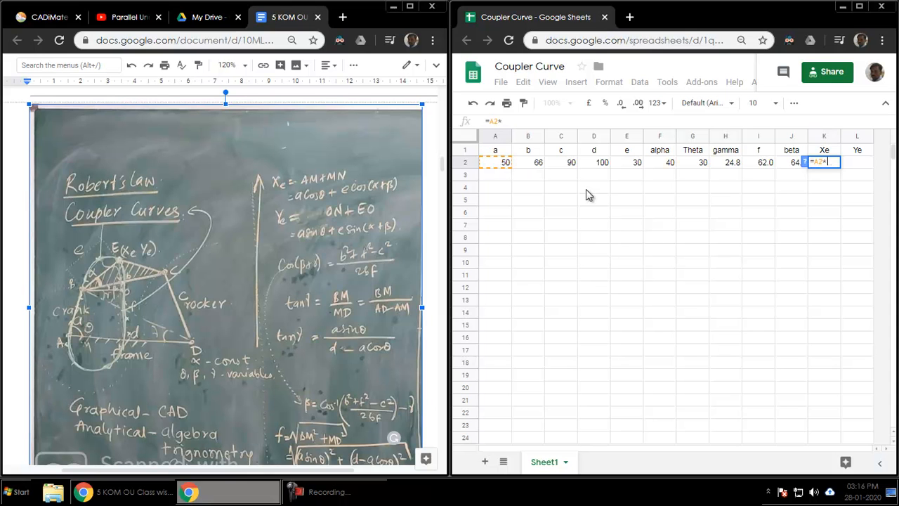
type("cos")
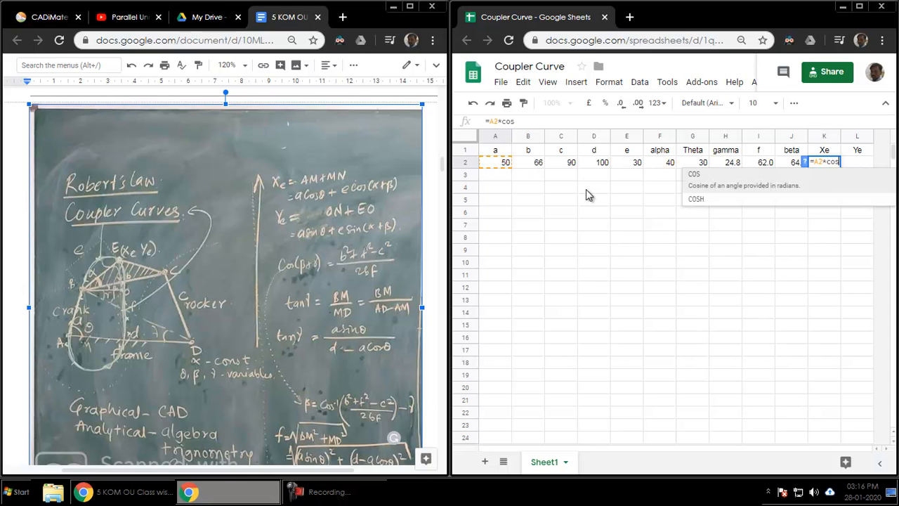
type("(radia")
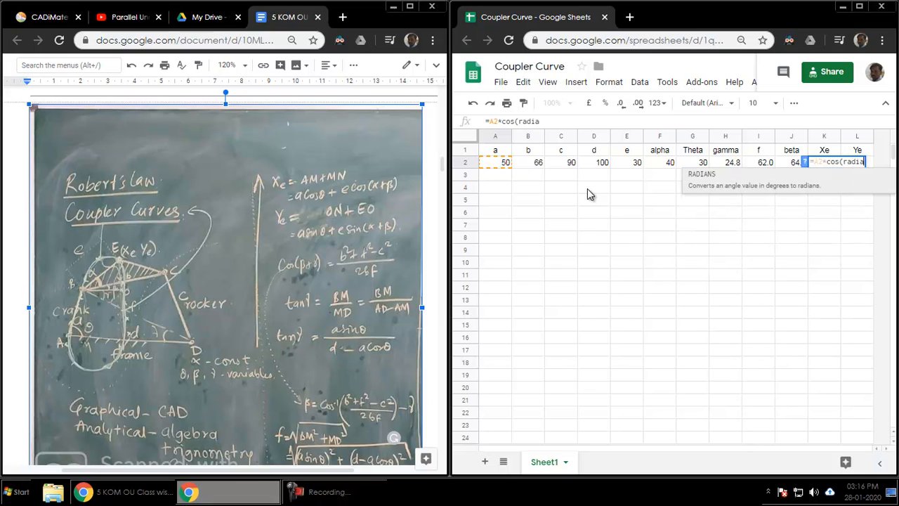
left_click(722, 180)
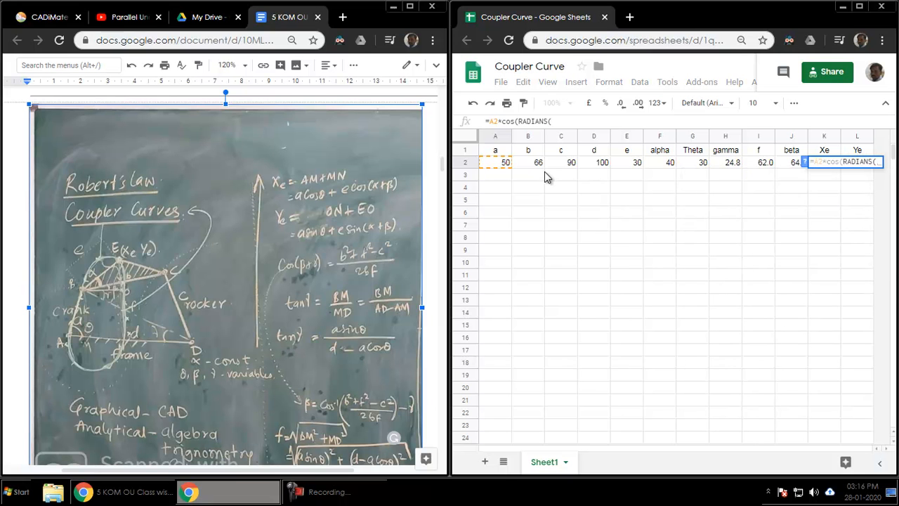
left_click(696, 167)
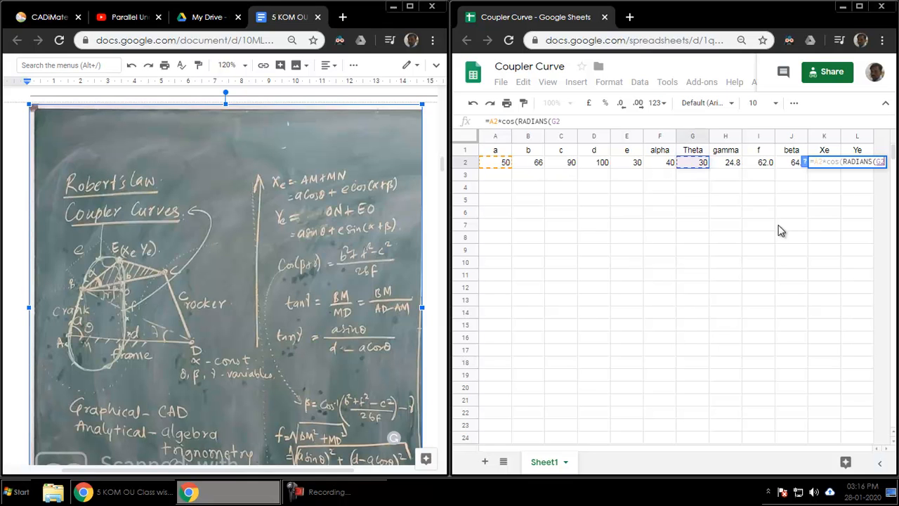
type(")")
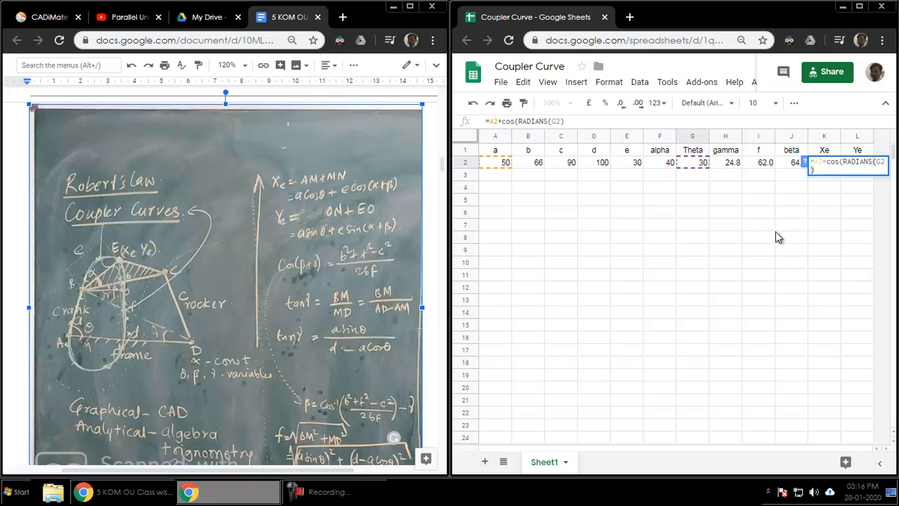
type(")+")
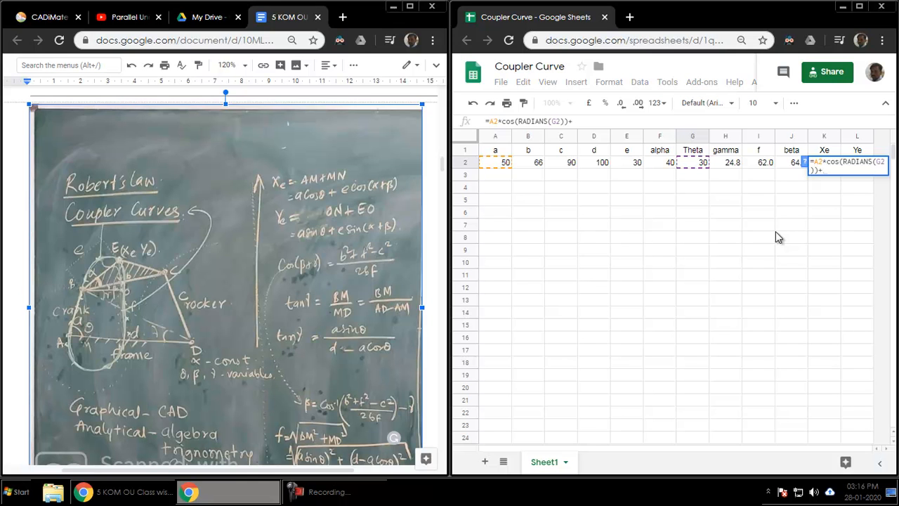
Step: Complete the Xe formula in K2 with the second term E2*cos(RADIANS(F2+J2)) and enter it
left_click(625, 166)
type("*")
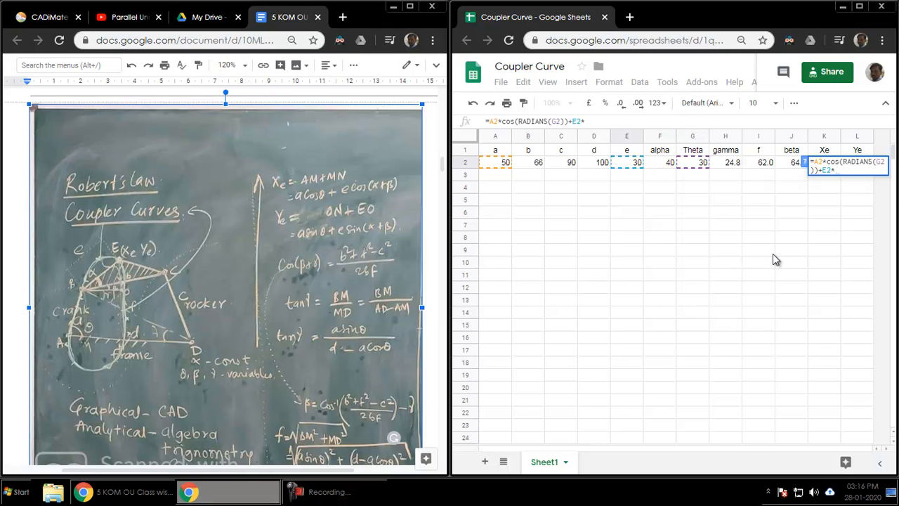
type("cos(")
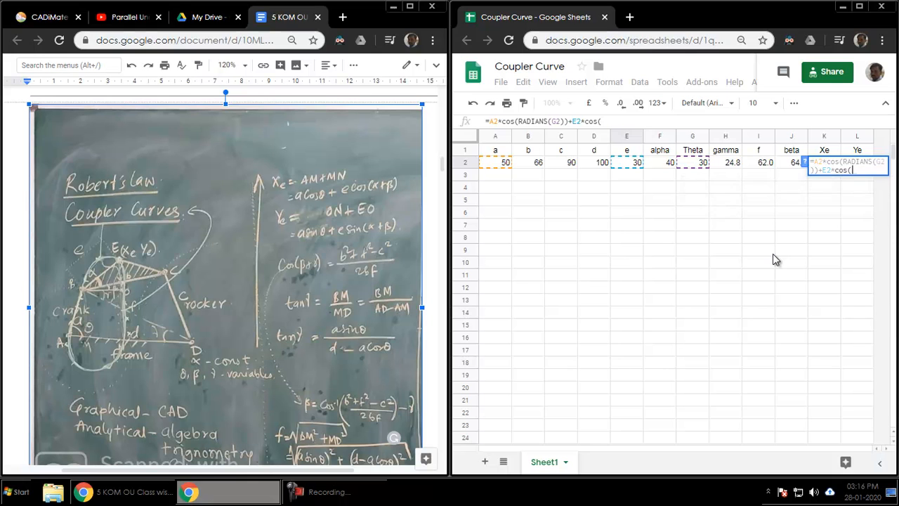
type("radian")
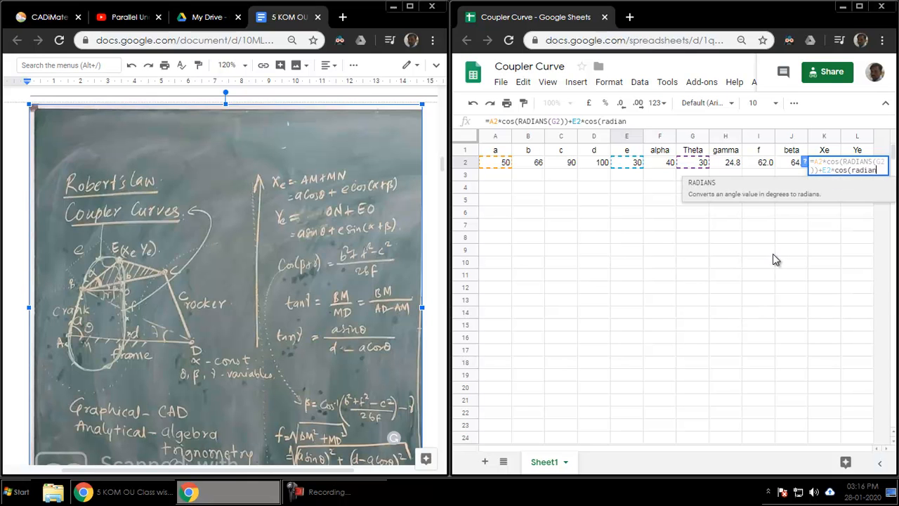
key("Tab")
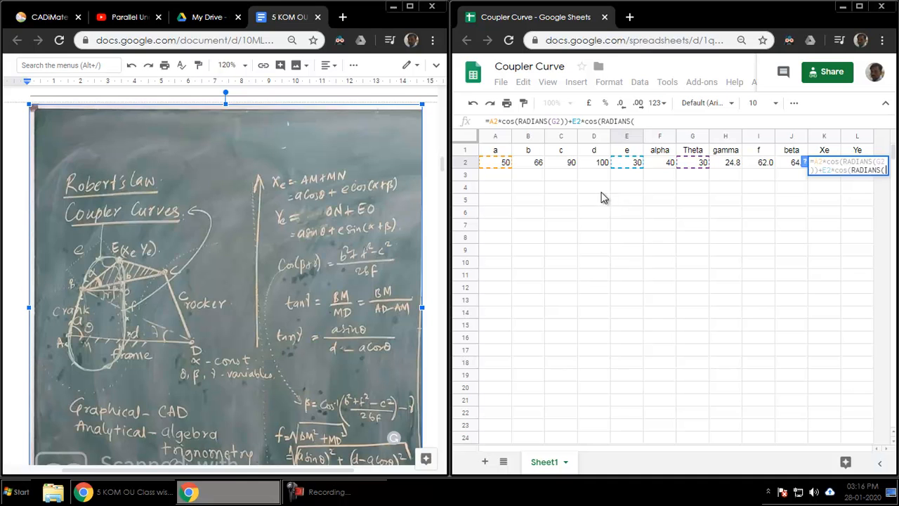
left_click(669, 165)
type("+")
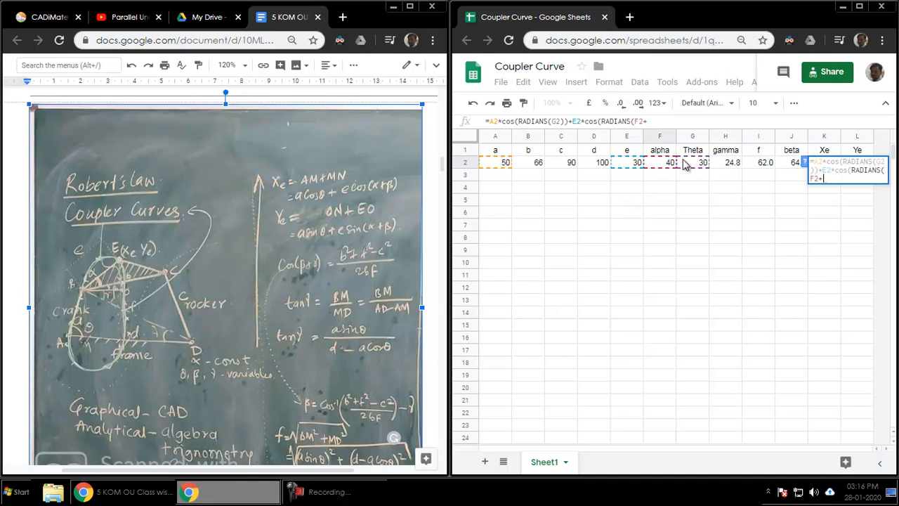
left_click(793, 166)
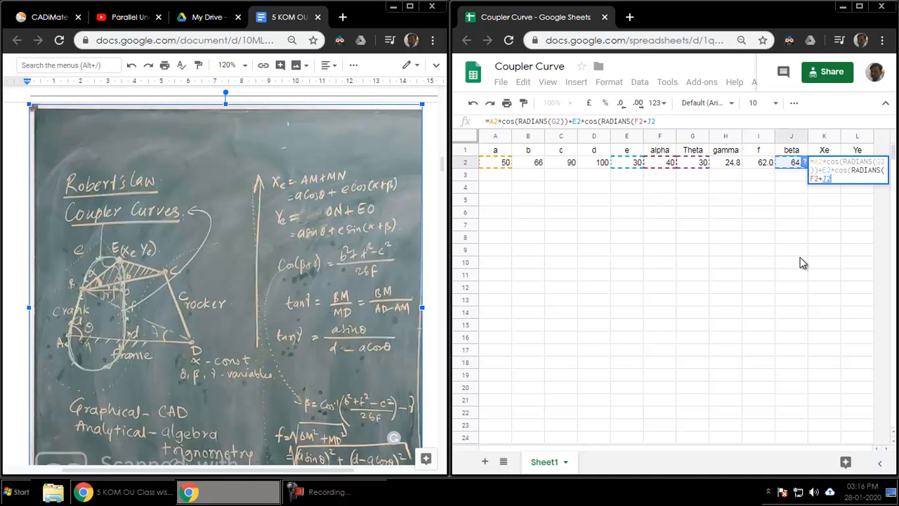
type(")")
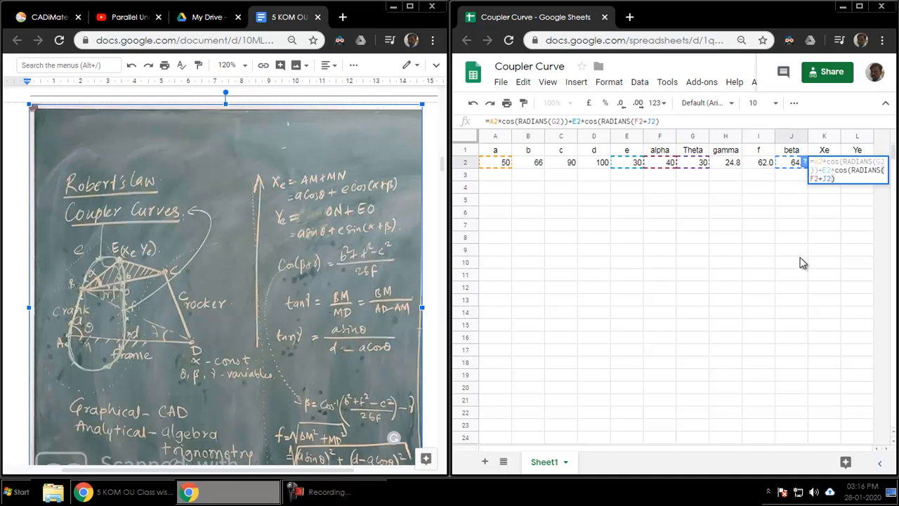
type(")")
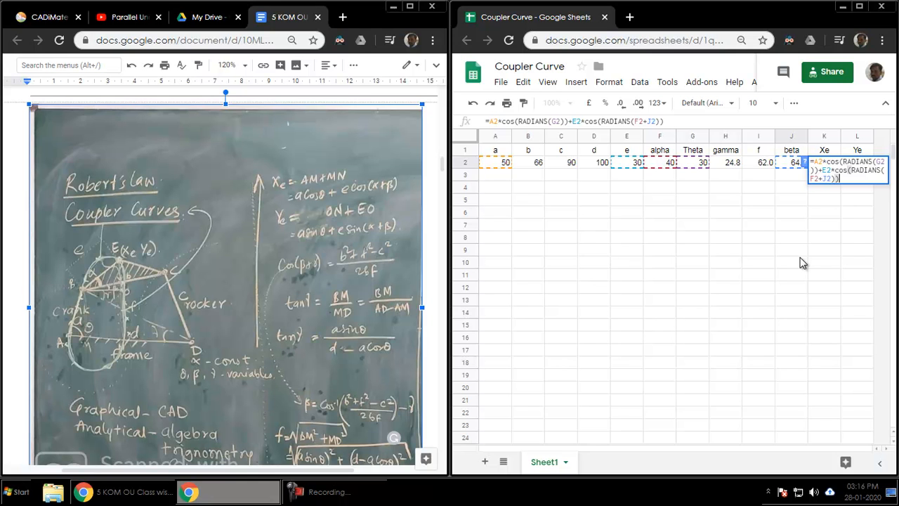
key("Return")
Step: Reduce the Xe value in K2 to one decimal place and compare it with Case 1 in the blackboard document
key("Up")
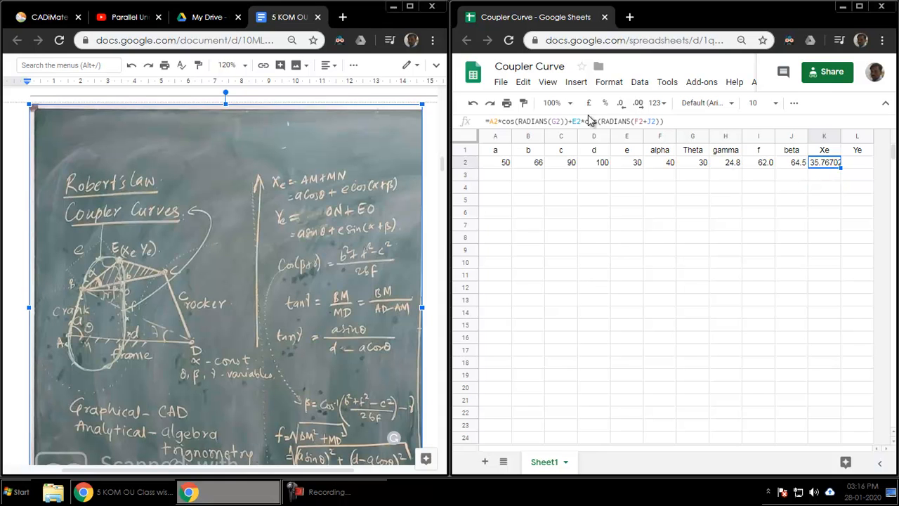
left_click(621, 103)
left_click(622, 103)
left_click(621, 104)
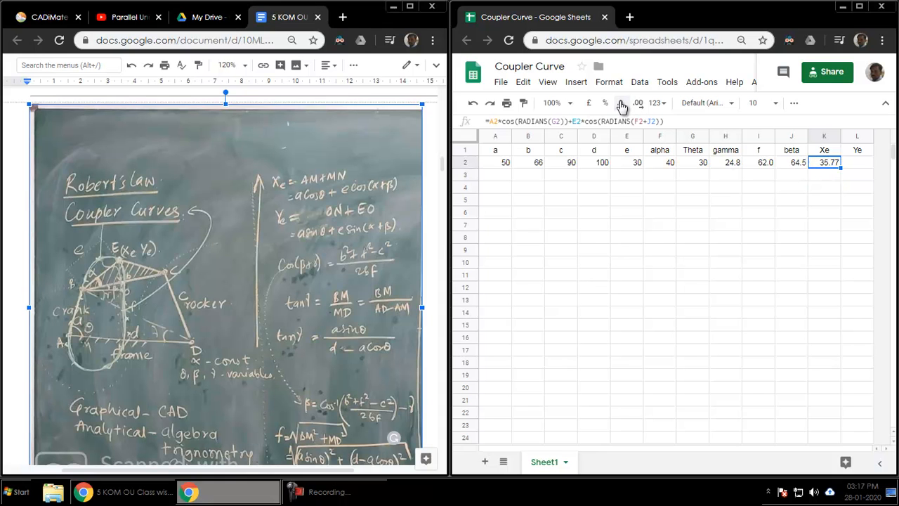
left_click(621, 103)
scroll(235, 356, "down", 10)
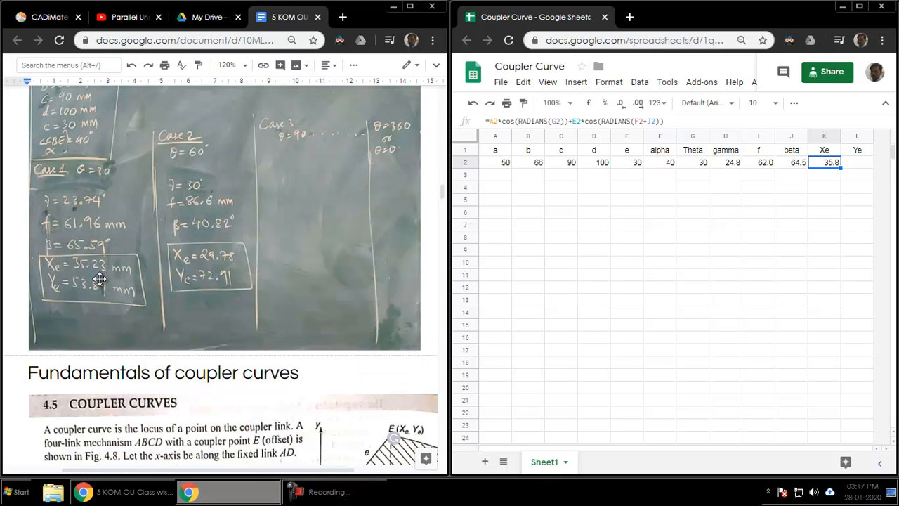
Step: Copy the full Xe formula text from K2 into the Ye cell L2, keeping its cell references
left_click(859, 162)
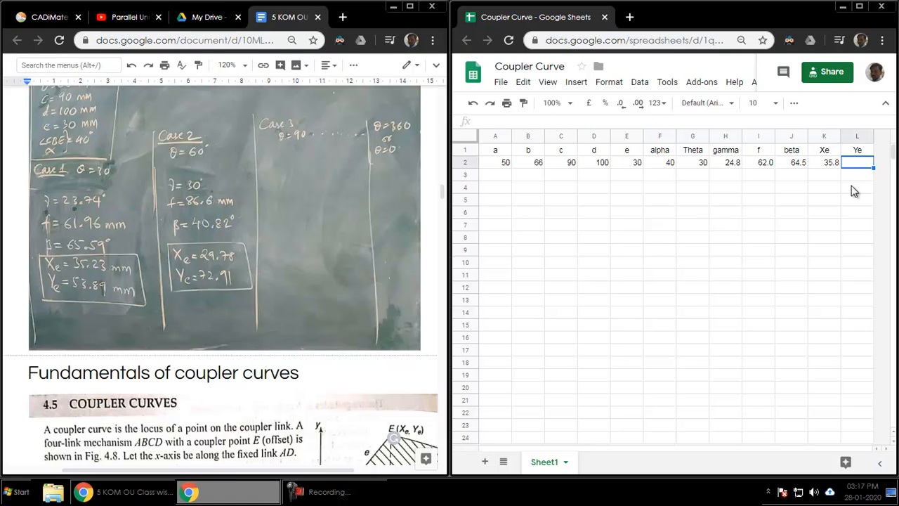
scroll(291, 251, "up", 3)
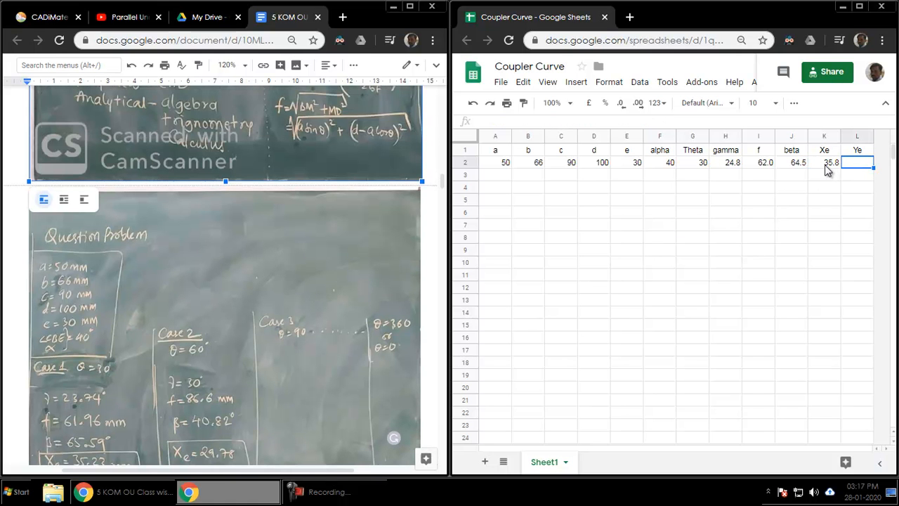
left_click(828, 167)
left_click_drag(663, 121, 488, 126)
key("ctrl+c")
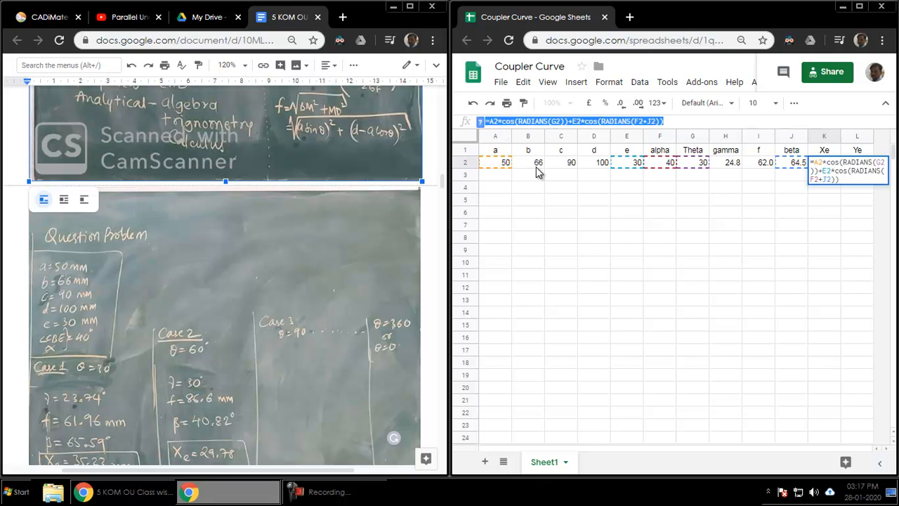
left_click(869, 162)
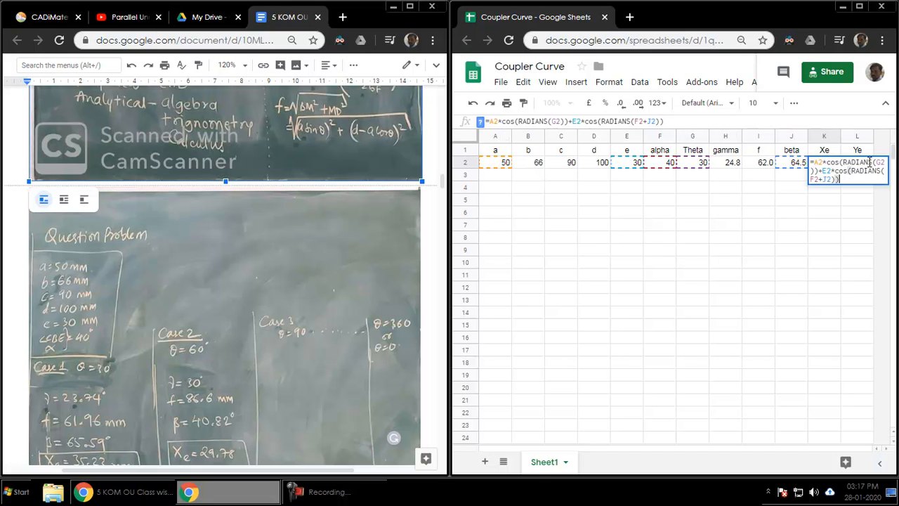
key("Return")
left_click(862, 164)
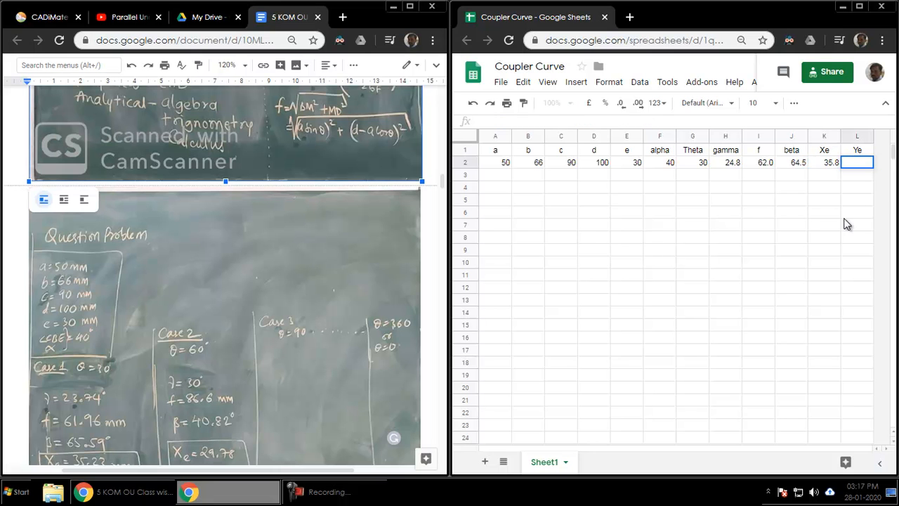
key("ctrl+v")
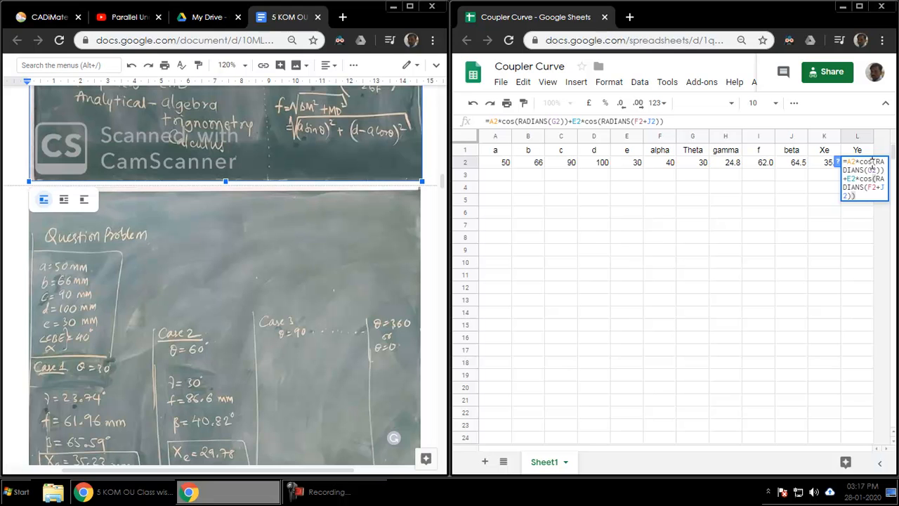
Step: Change both cos functions in the L2 formula to sin and enter the Ye formula
double_click(862, 163)
type("sin")
key("Right")
key("Down")
key("Down")
key("Left")
key("shift+Left")
key("shift+Left")
key("shift+Left")
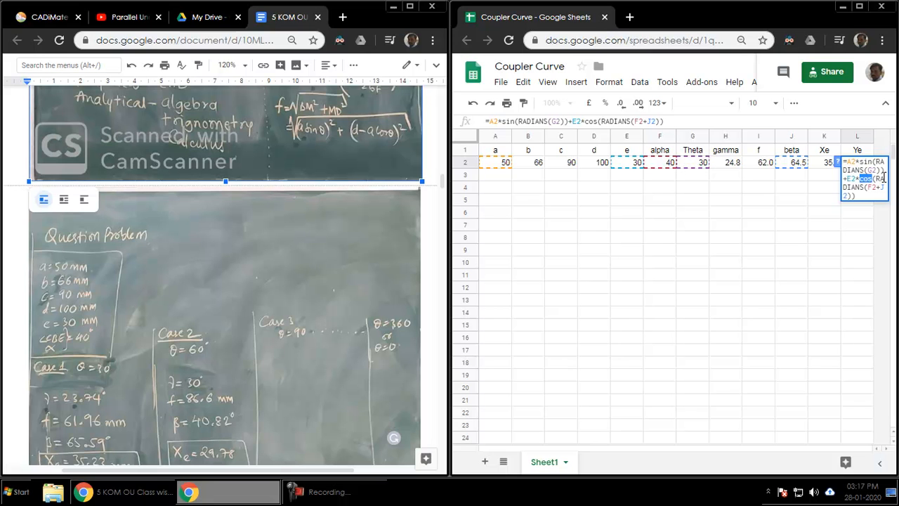
type("sin")
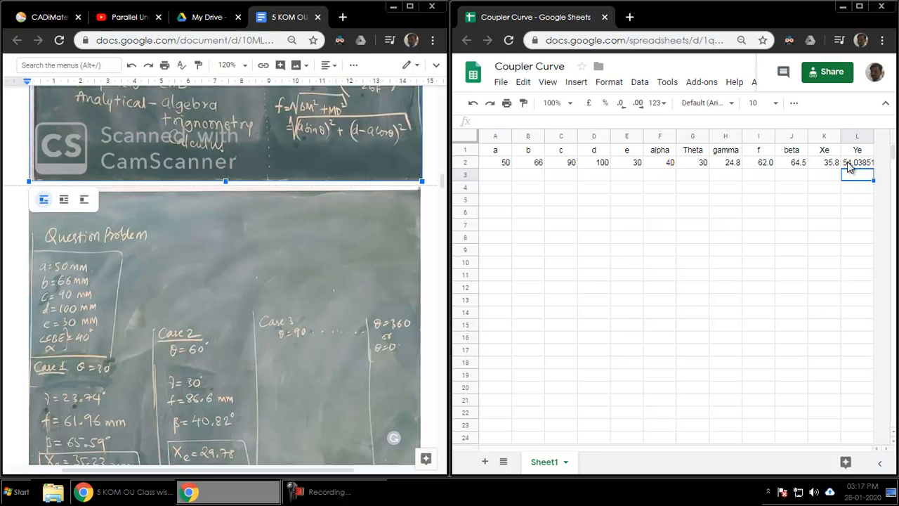
Step: Reduce the Ye value in L2 to two decimal places and compare it with Case 1 in the blackboard document
left_click(852, 163)
left_click(621, 104)
scroll(248, 386, "down", 4)
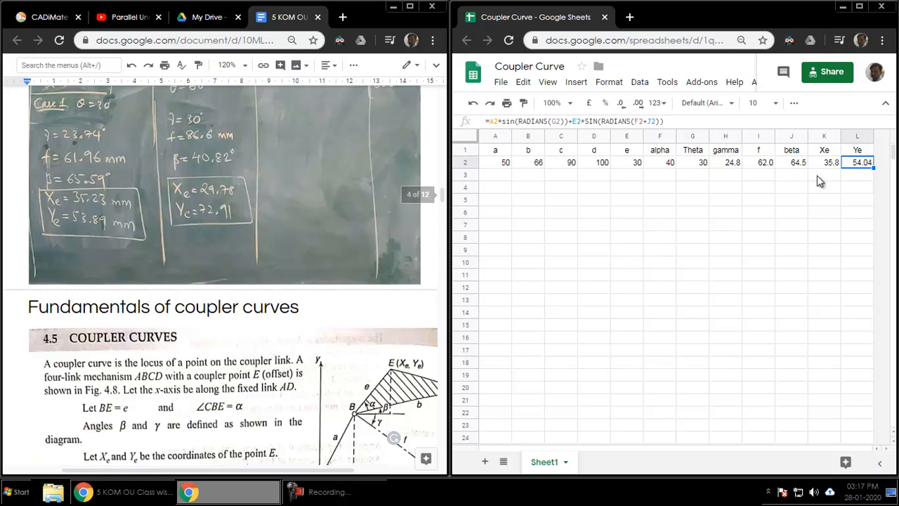
Step: Fill the input values in A2:G2 down through row 24
left_click(520, 188)
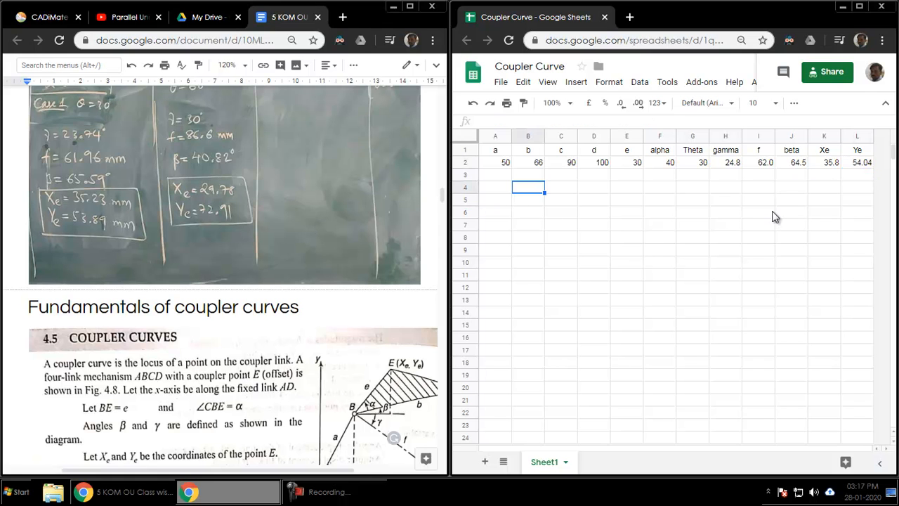
left_click(497, 177)
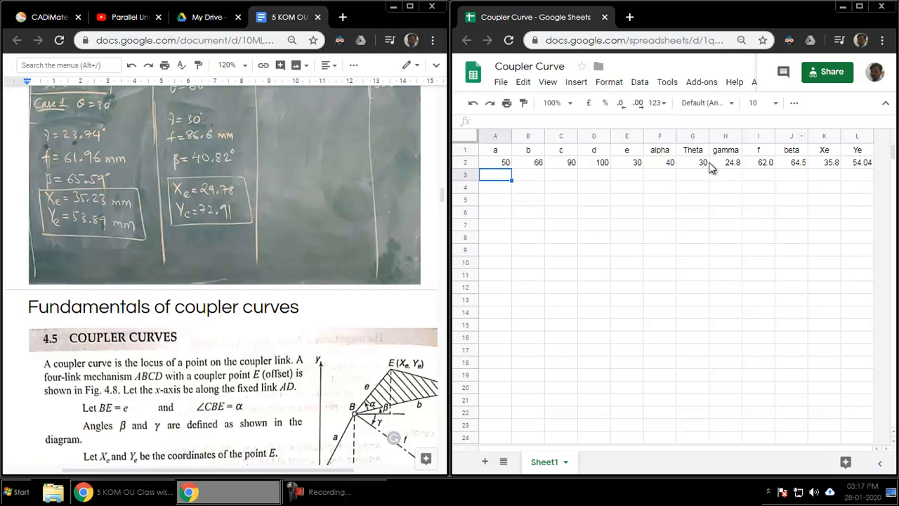
left_click_drag(729, 163, 860, 163)
left_click(839, 199)
left_click_drag(490, 166, 707, 437)
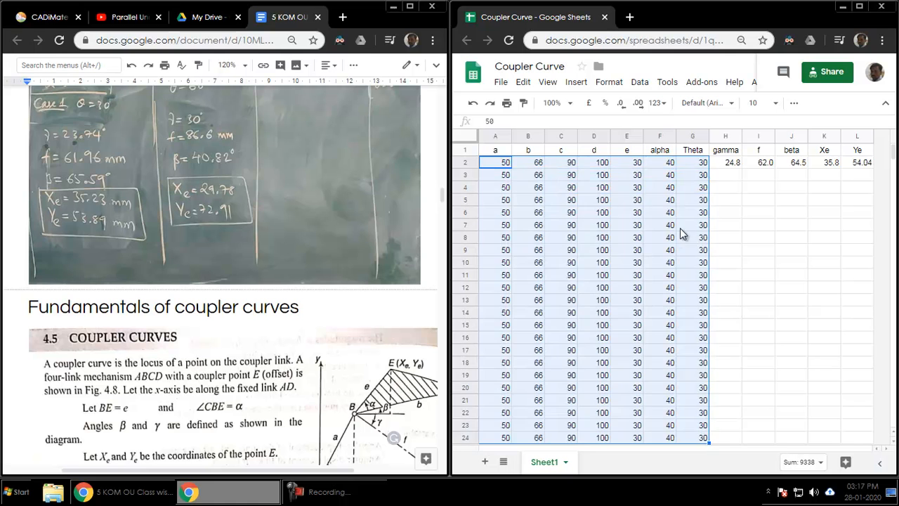
Step: Set Theta in G3 to 60 and extend the 30-degree series from G2:G3 down to 420 in G15
left_click(702, 174)
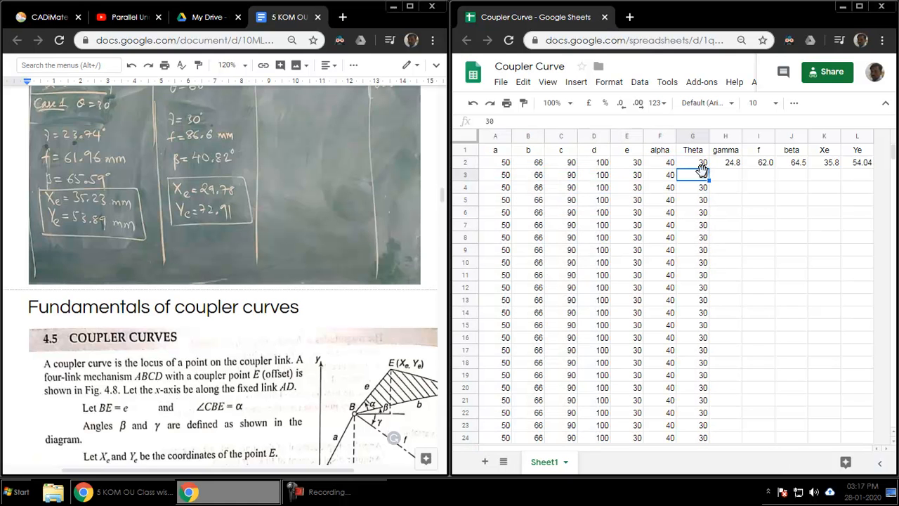
type("60")
key("Return")
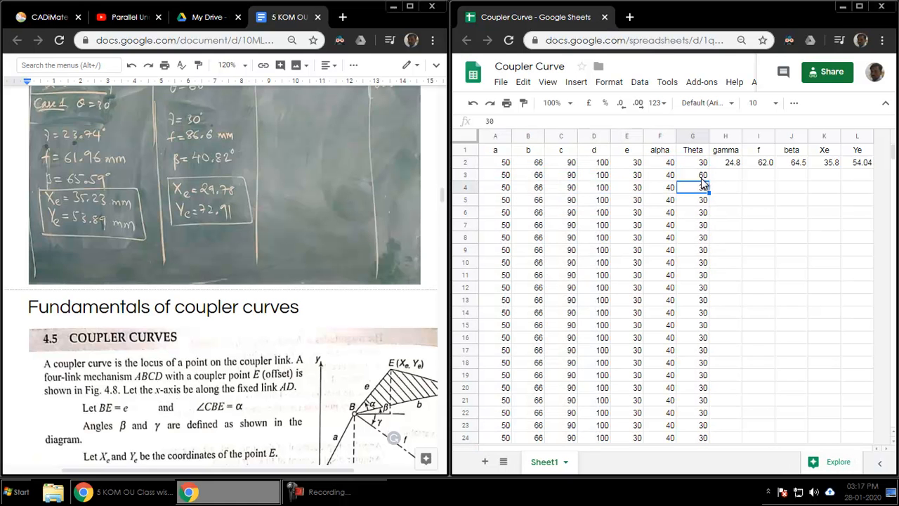
left_click_drag(704, 166, 712, 327)
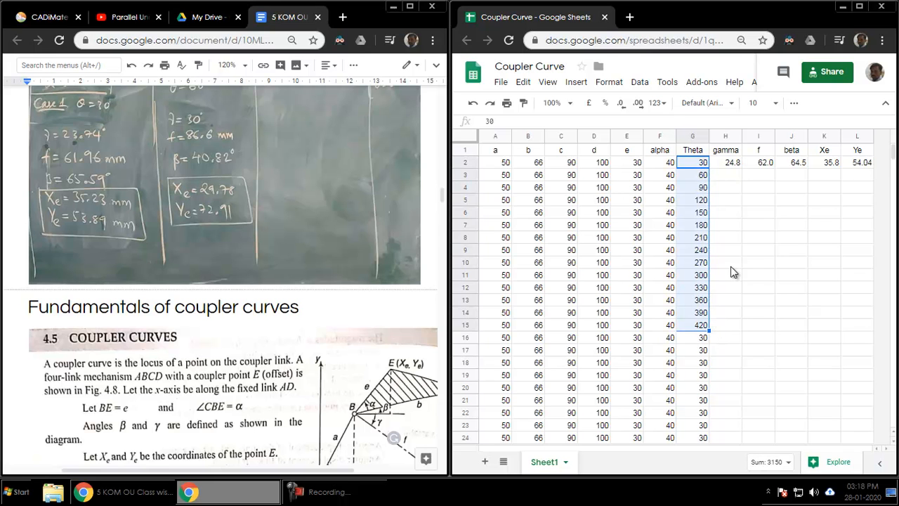
Step: Delete all rows from row 14 to the end of the sheet so that Theta ends at 360
left_click(700, 318)
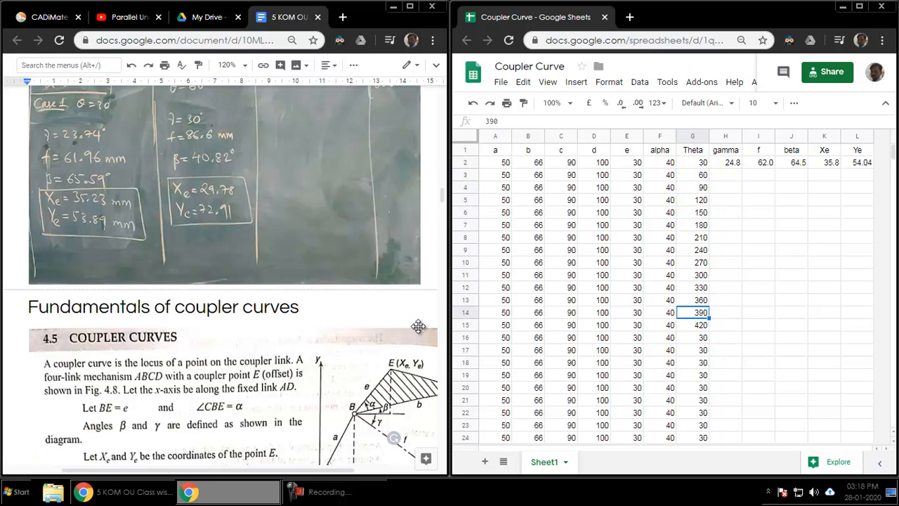
left_click(466, 324)
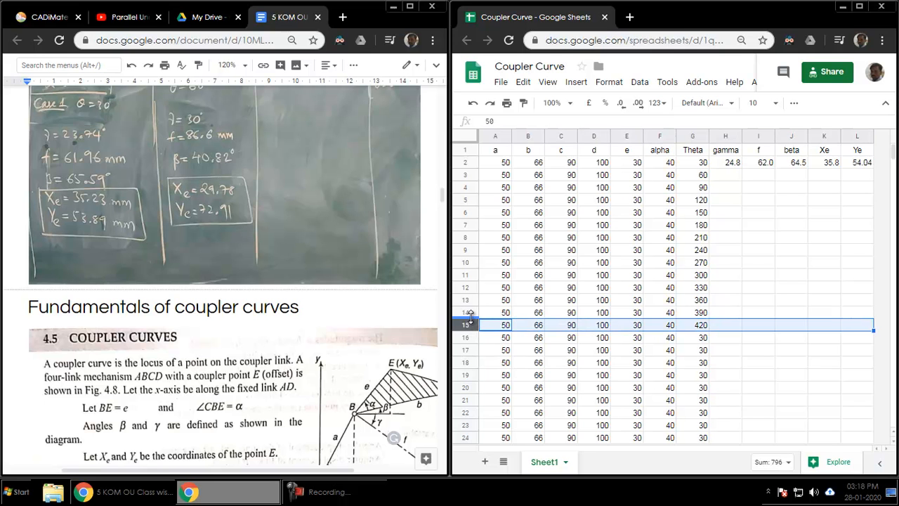
left_click(467, 312)
key("ctrl+shift+Down")
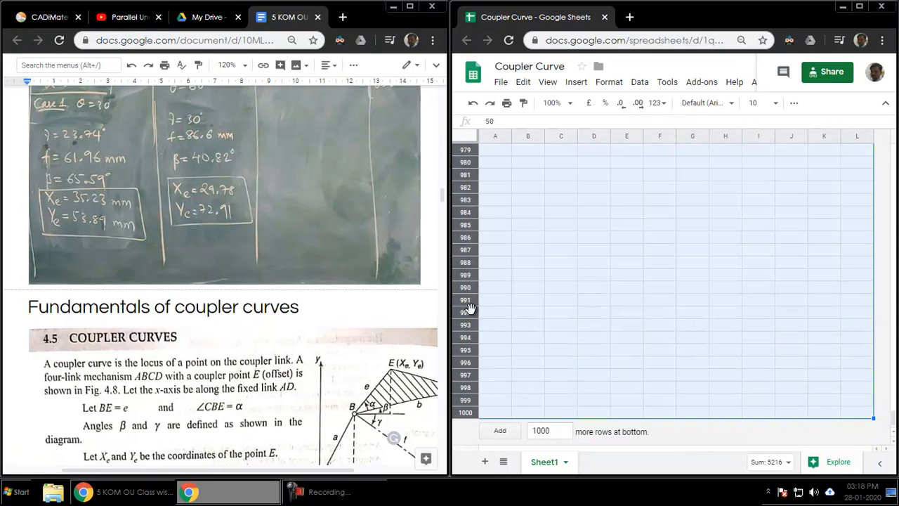
right_click(473, 316)
left_click(534, 224)
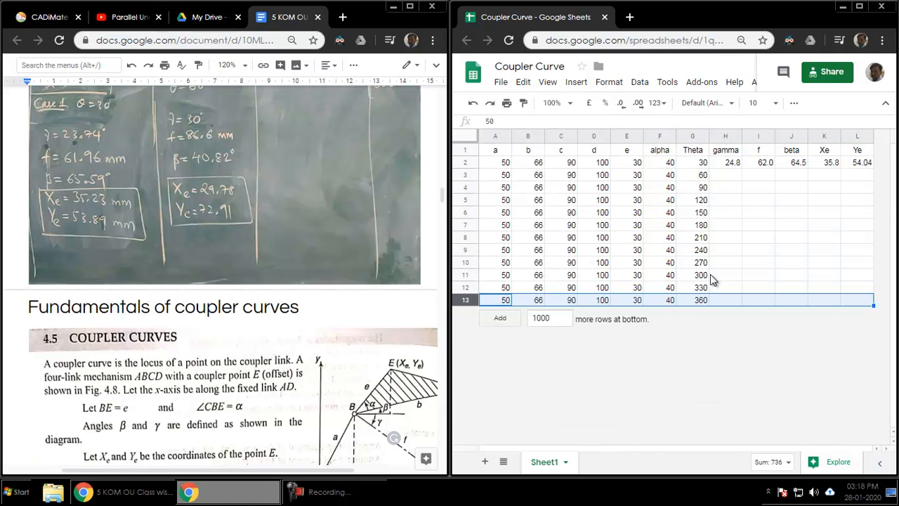
Step: Fill the gamma, f, beta, Xe and Ye formulas in H2:L2 down through row 13
left_click(723, 262)
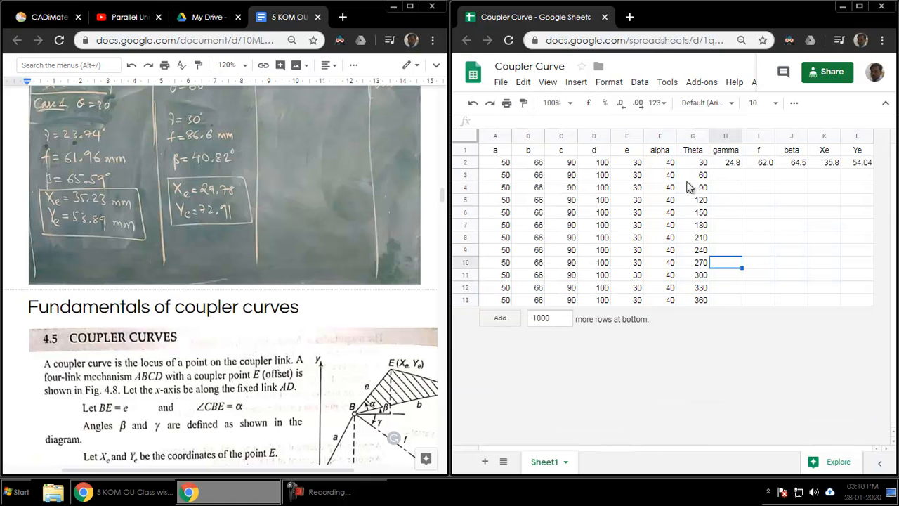
left_click_drag(506, 169, 701, 301)
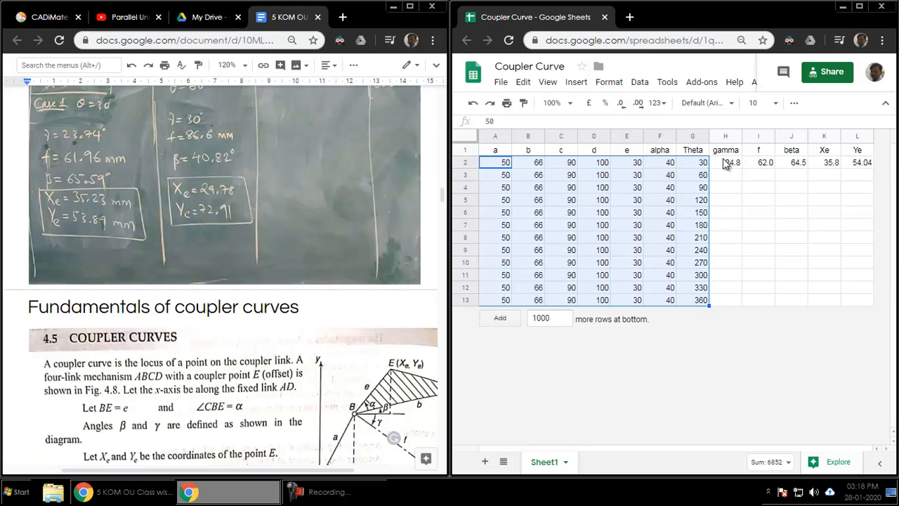
left_click_drag(735, 163, 860, 163)
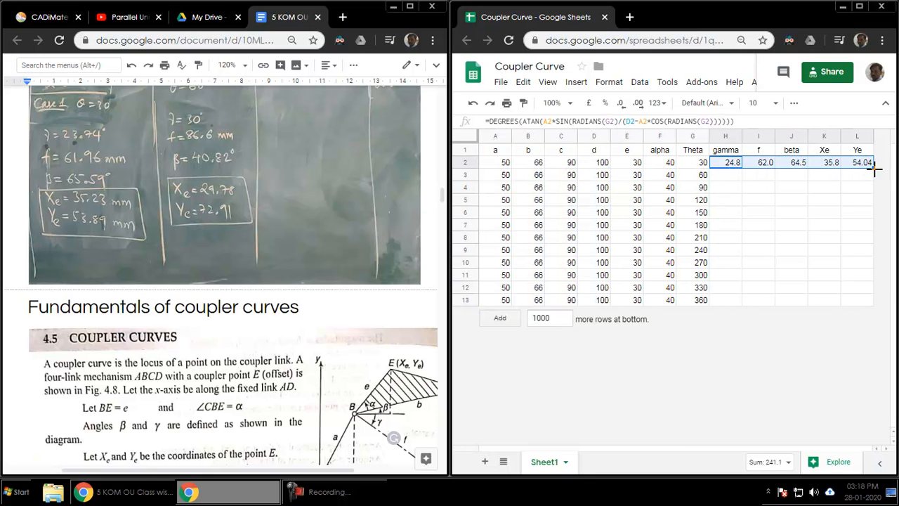
left_click_drag(874, 169, 862, 302)
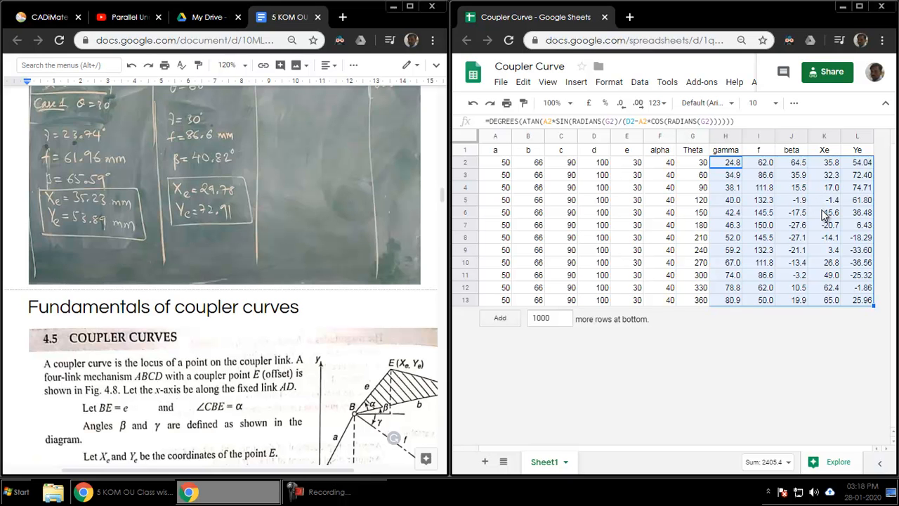
Step: Review the Xe and Ye coordinates in K2:L13 across the whole Theta range
left_click(835, 166)
left_click(865, 173)
left_click_drag(835, 166, 860, 300)
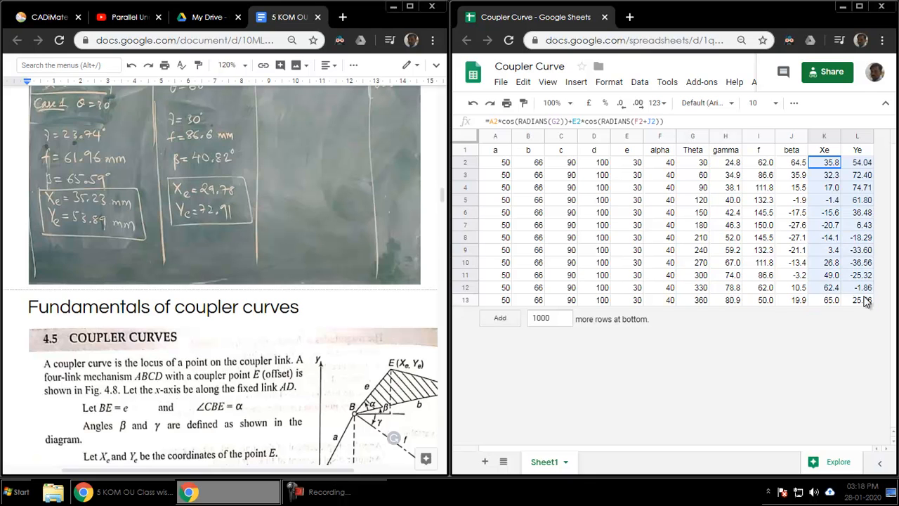
left_click(833, 252)
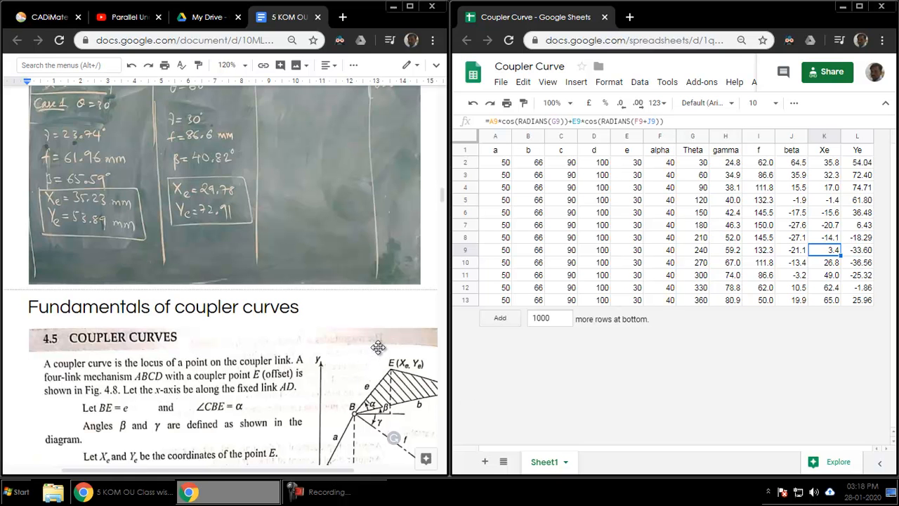
left_click(607, 251)
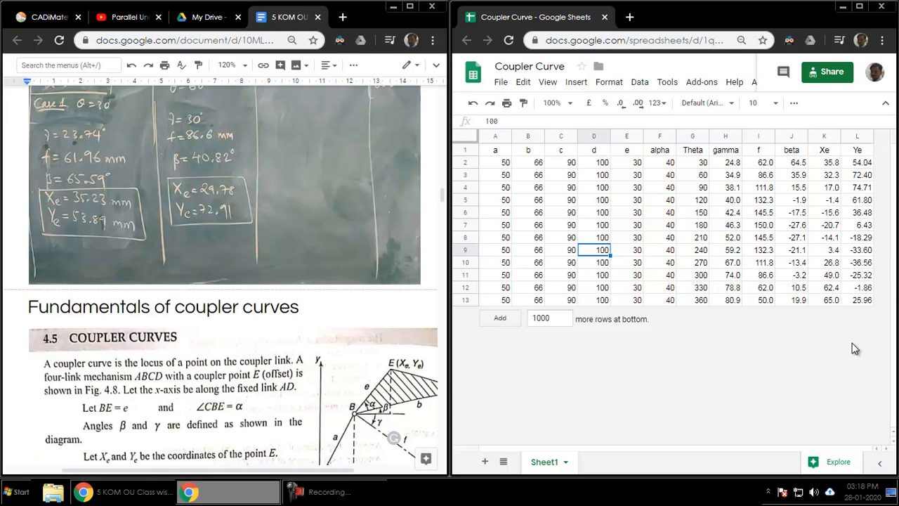
left_click(590, 202)
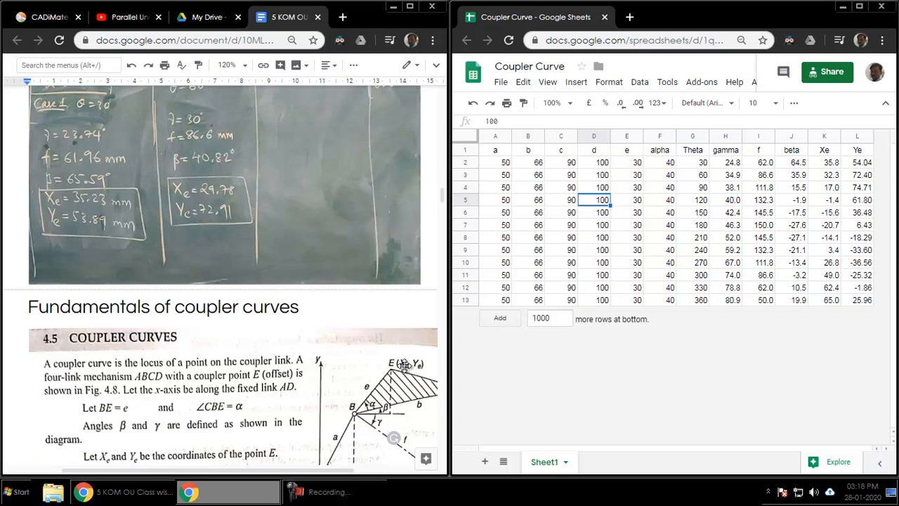